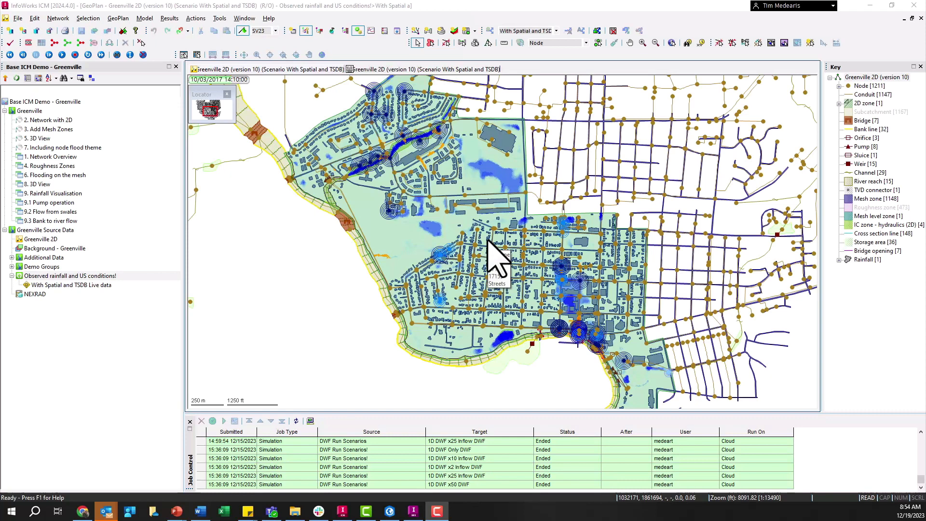
- Open the Observed rainfall and US conditions! run, review its simulation settings and close it
right_click(74, 276)
click(92, 288)
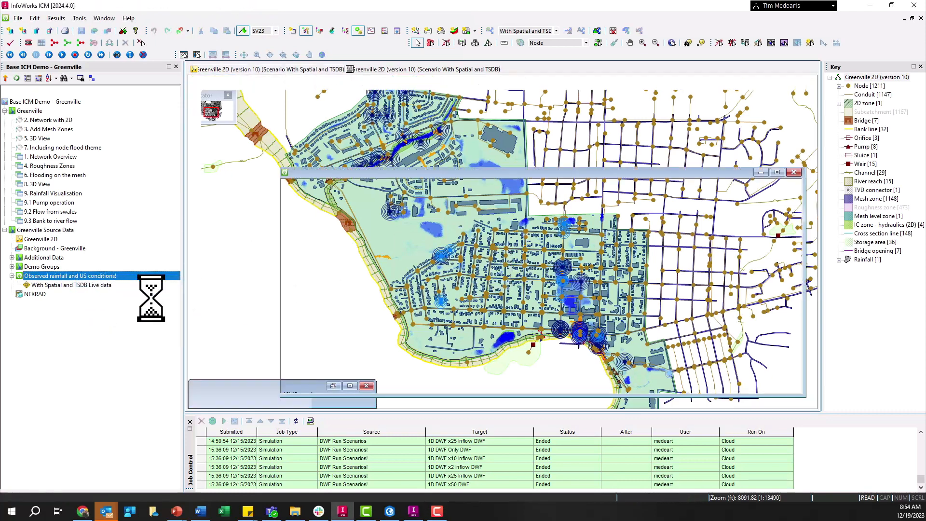
drag(425, 174, 439, 121)
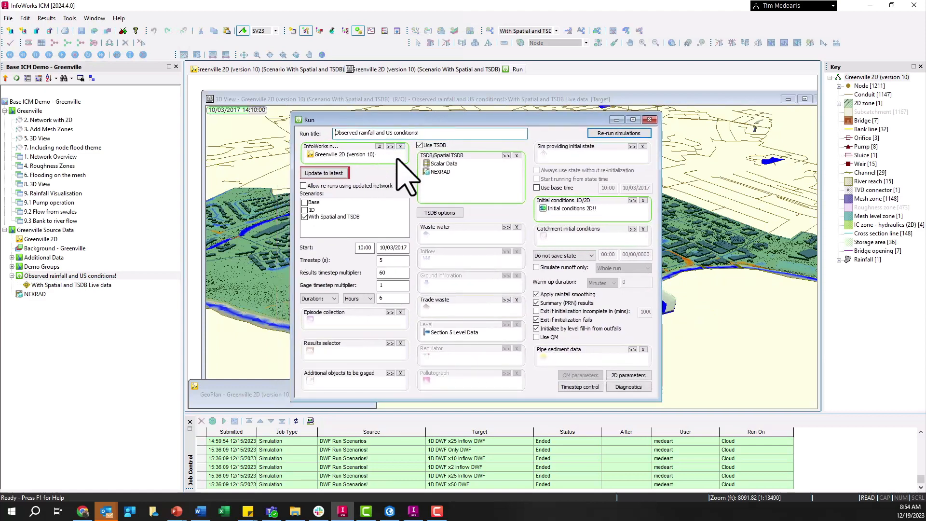
click(650, 120)
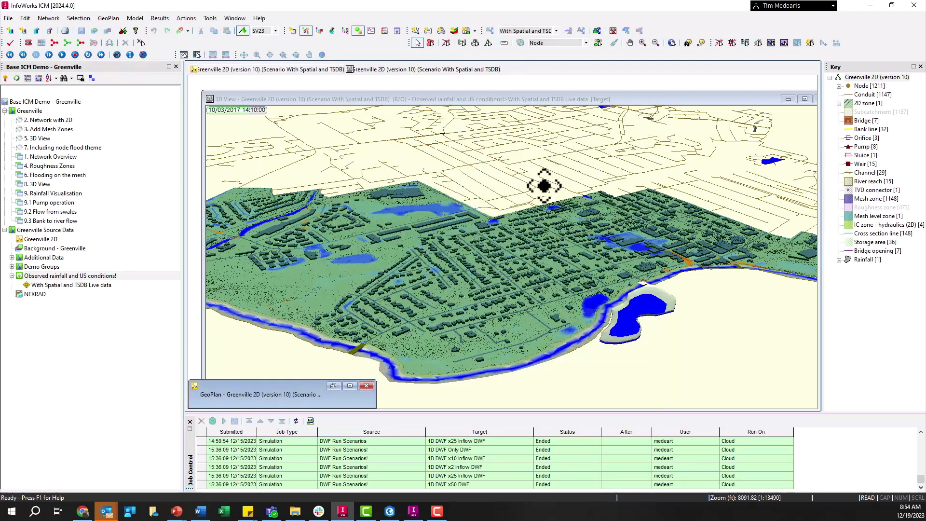
- Maximize the Greenville 2D GeoPlan window and open its coordinate system setting
drag(552, 258, 562, 232)
click(194, 386)
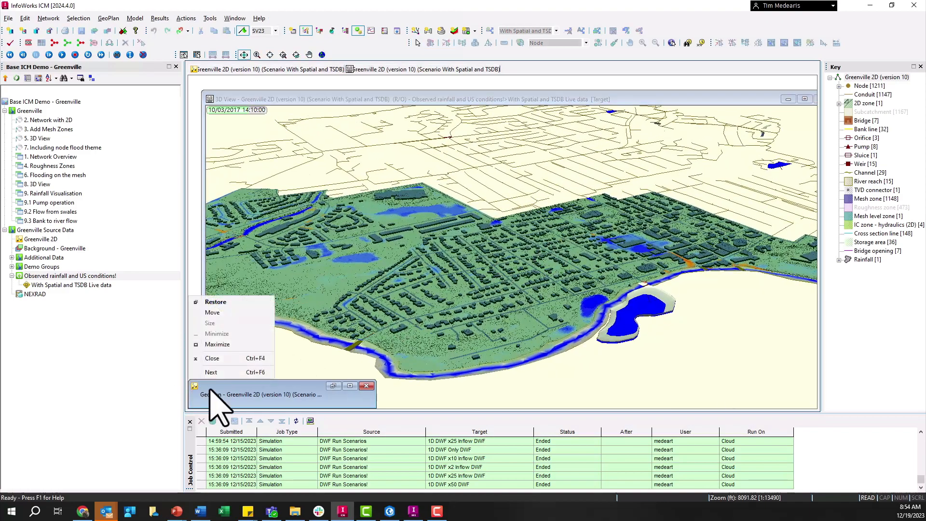
click(351, 386)
click(350, 386)
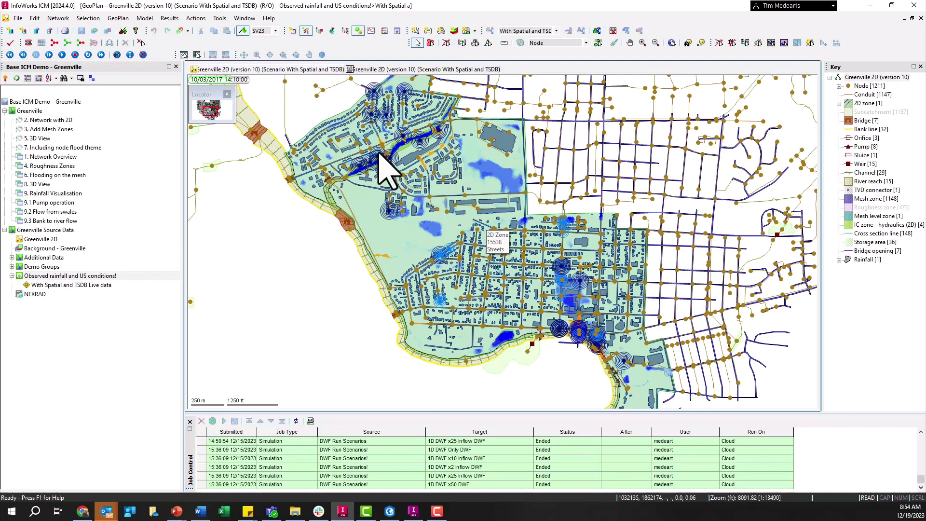
click(118, 18)
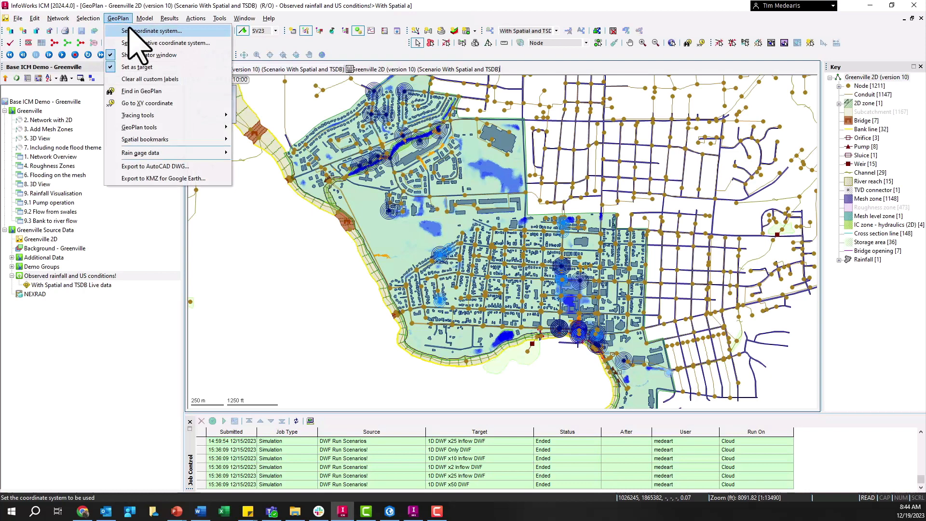
click(128, 31)
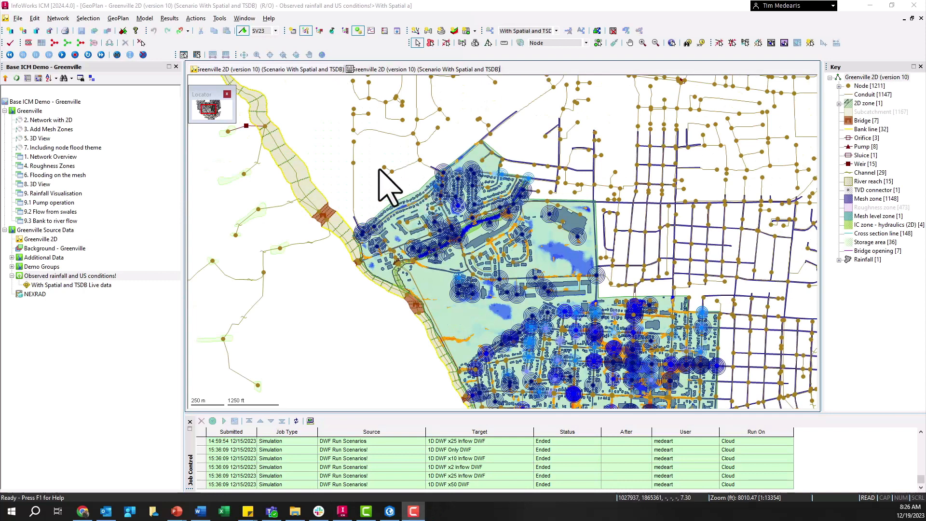
- Set up a SHP export of maxima from the With Spatial and TSDB Live data simulation into the Ruskin folder, checking the tables
click(145, 18)
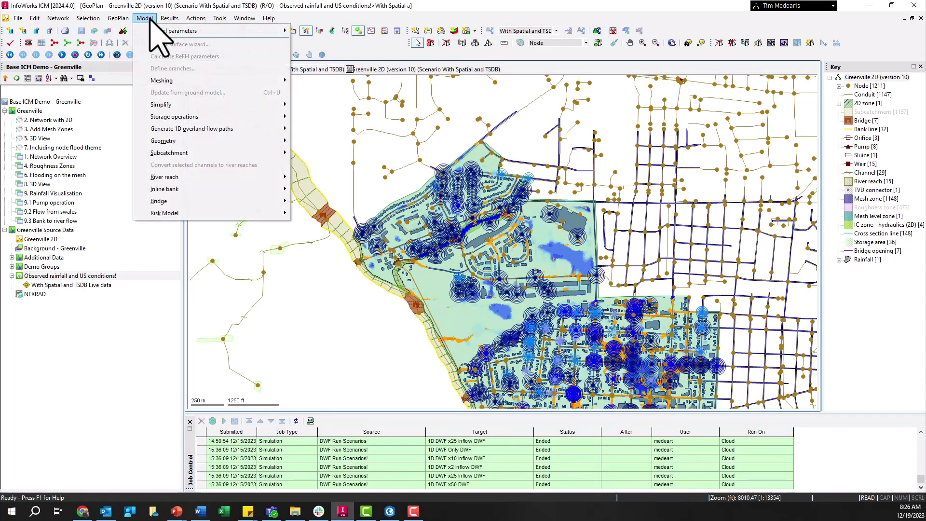
click(175, 20)
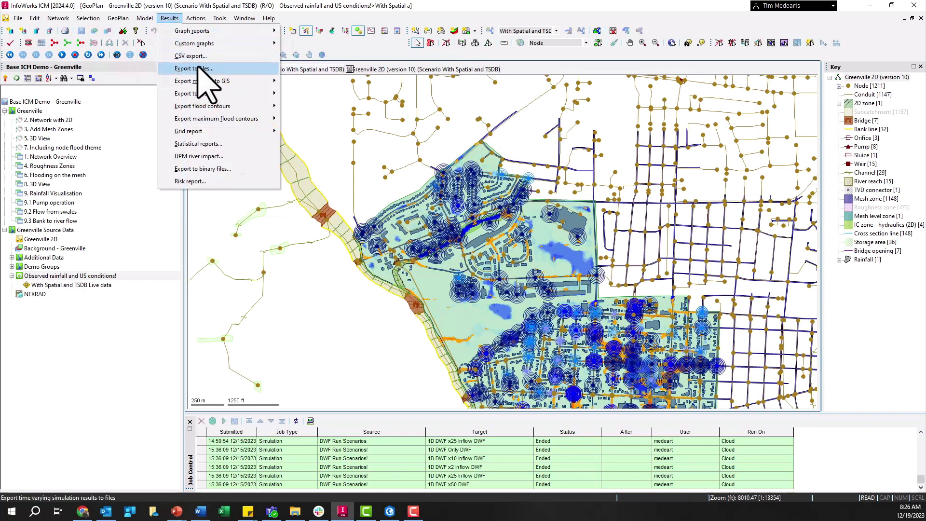
mouse_move(215, 82)
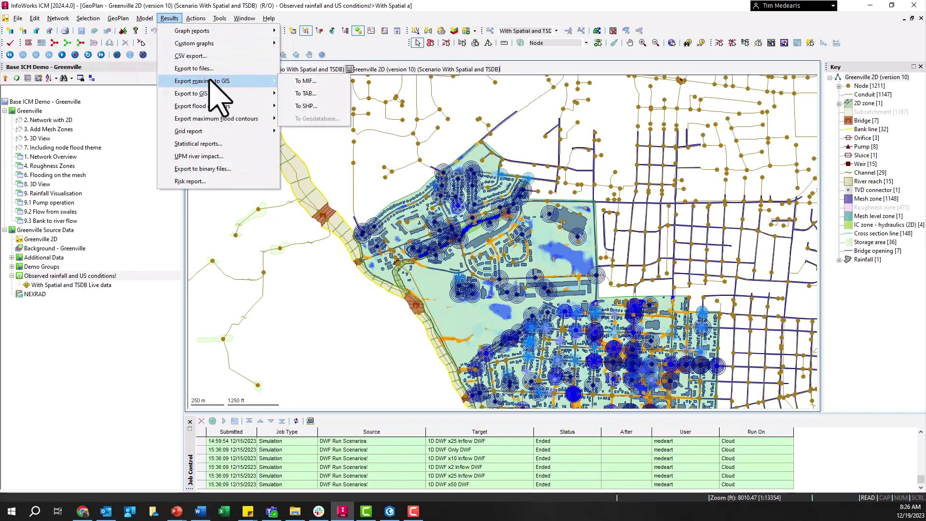
click(321, 106)
drag(88, 286, 475, 277)
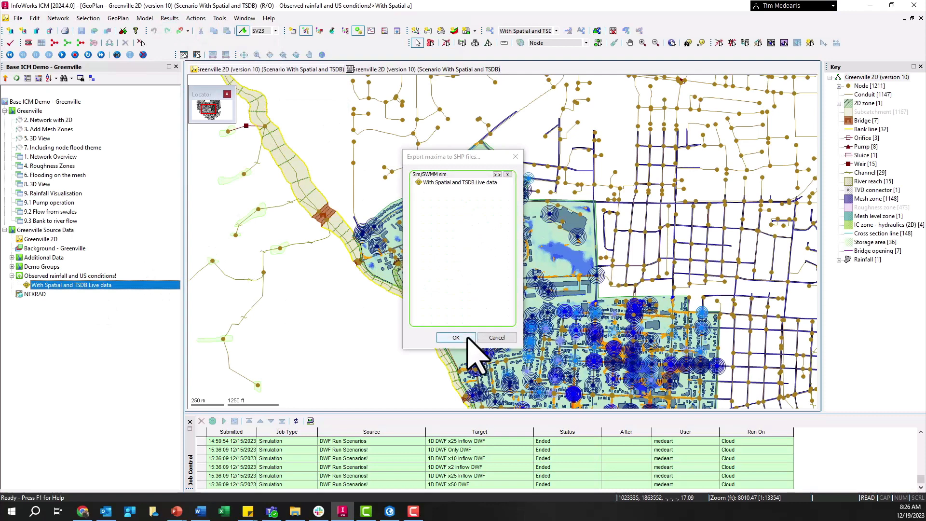
click(468, 338)
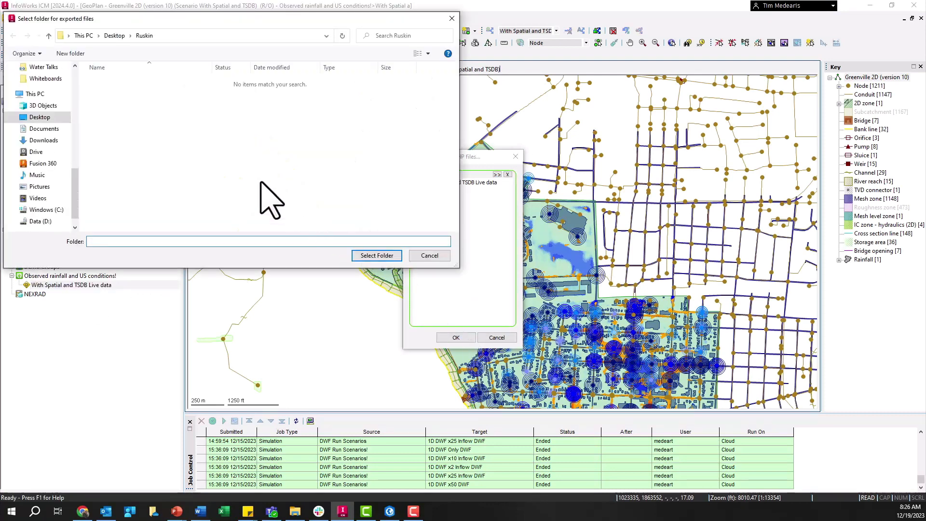
click(376, 255)
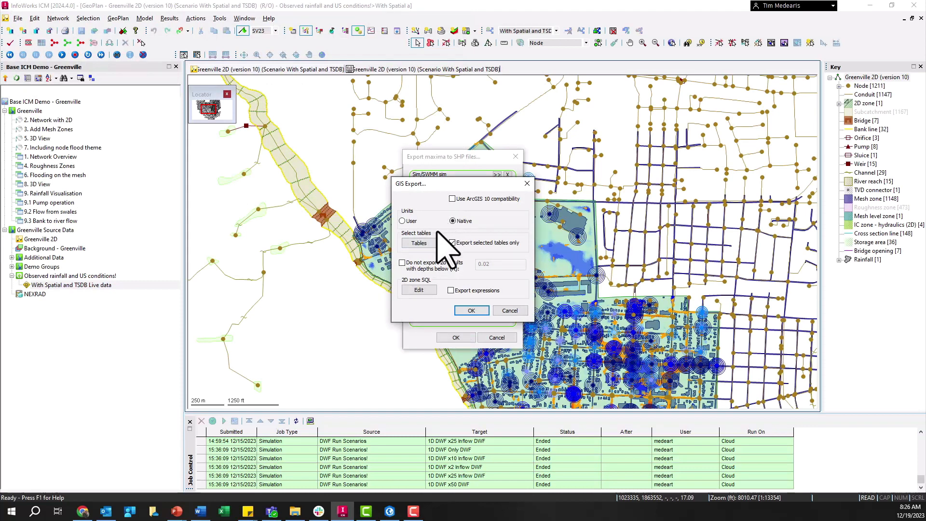
click(419, 242)
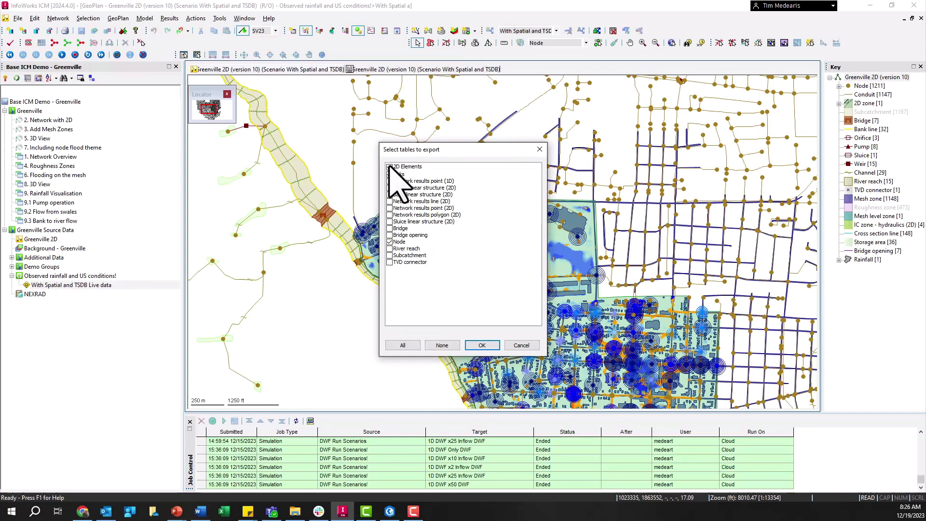
click(521, 346)
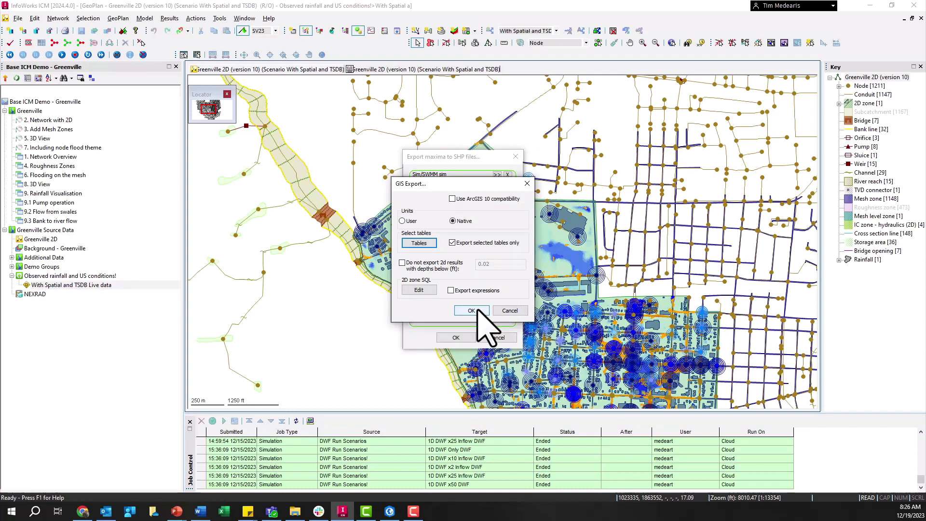
- In File Explorer, select the 2D Zones shapefile components, bring up the compressed folder option, and select 2D Zones.zip
click(295, 513)
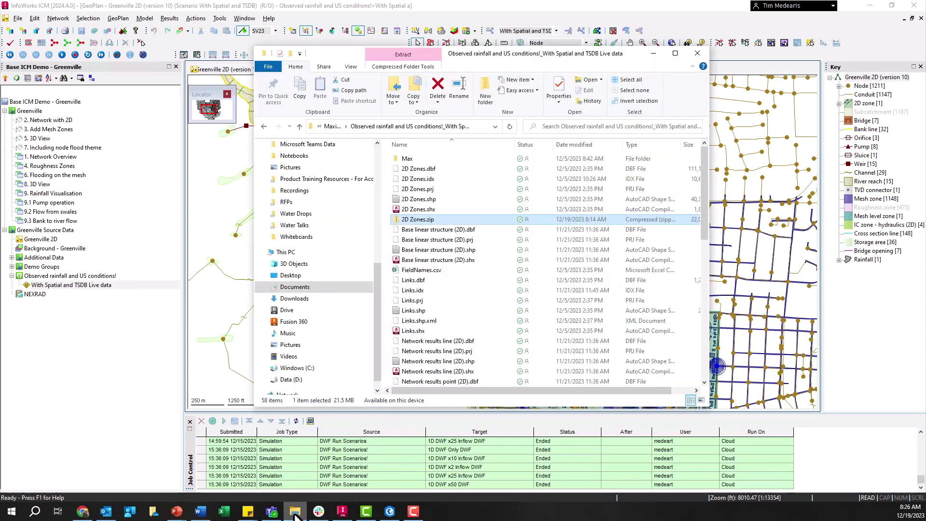
click(428, 169)
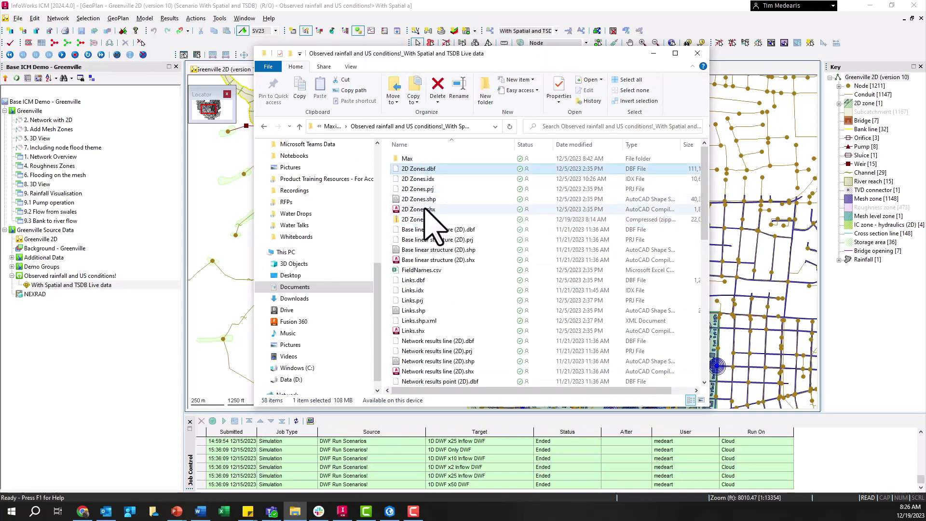
shift+click(424, 210)
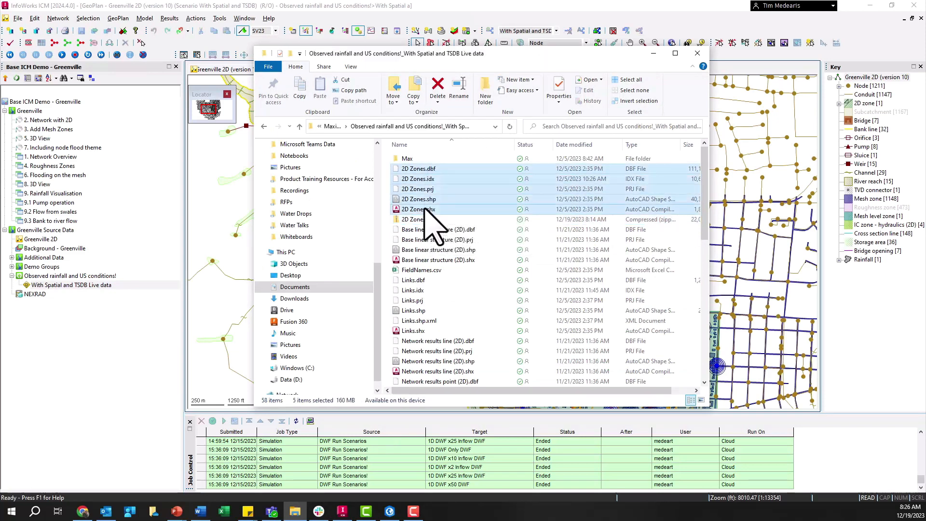
right_click(428, 186)
mouse_move(530, 232)
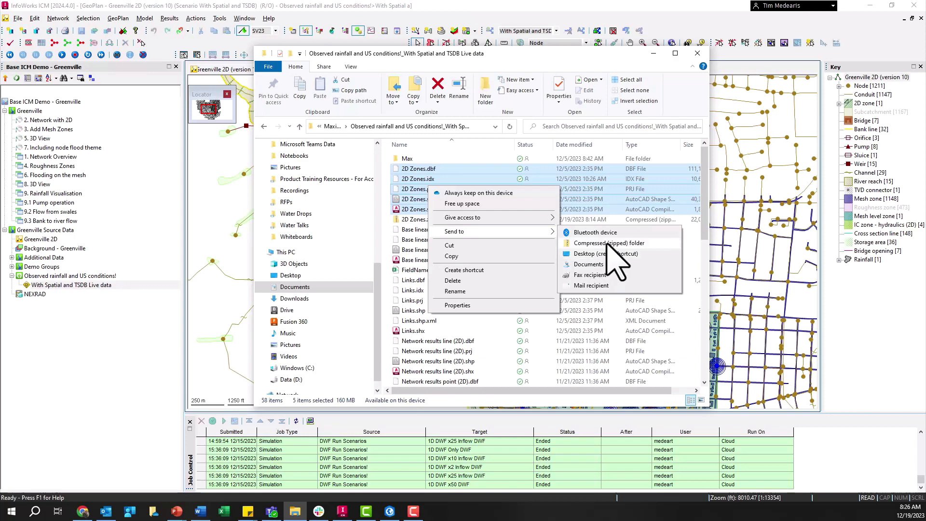
click(461, 220)
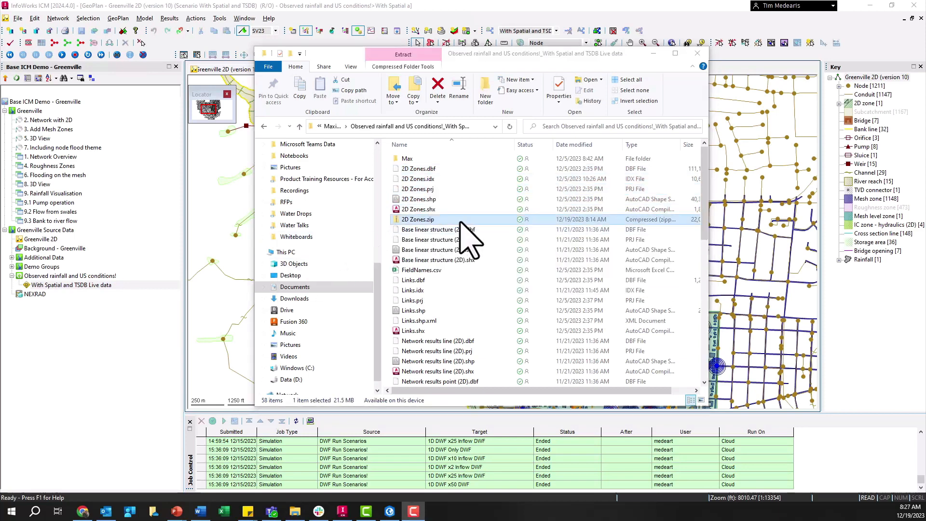
- Switch to ArcGIS Online in Chrome and add 2D Zones.zip as a new item in the Napperville folder
click(83, 512)
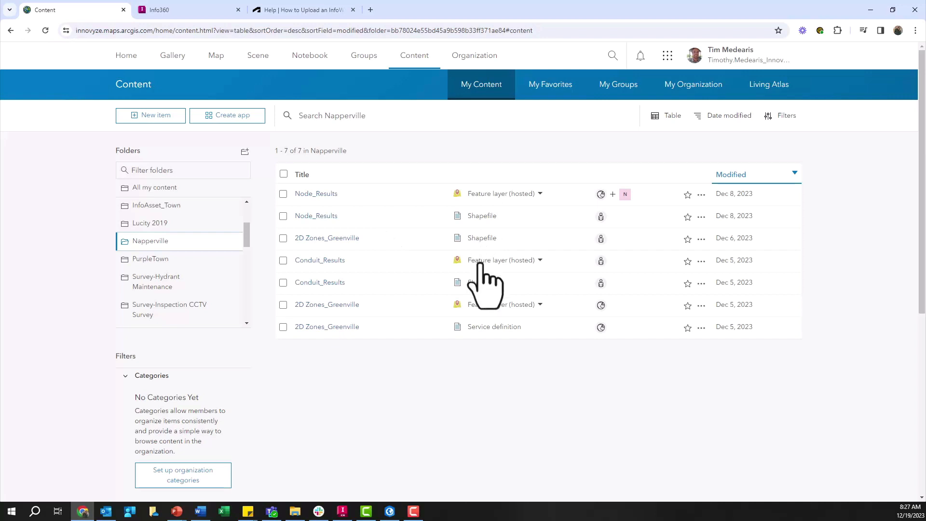
click(155, 116)
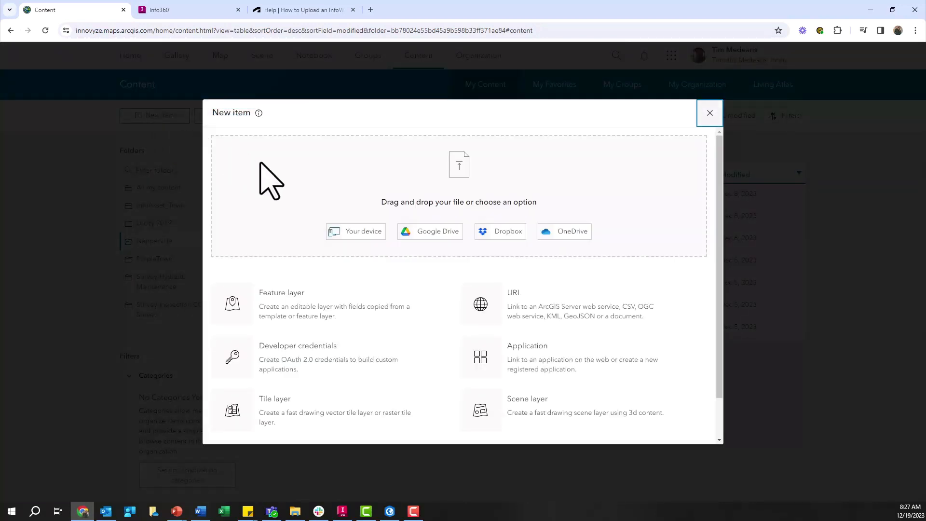
click(295, 512)
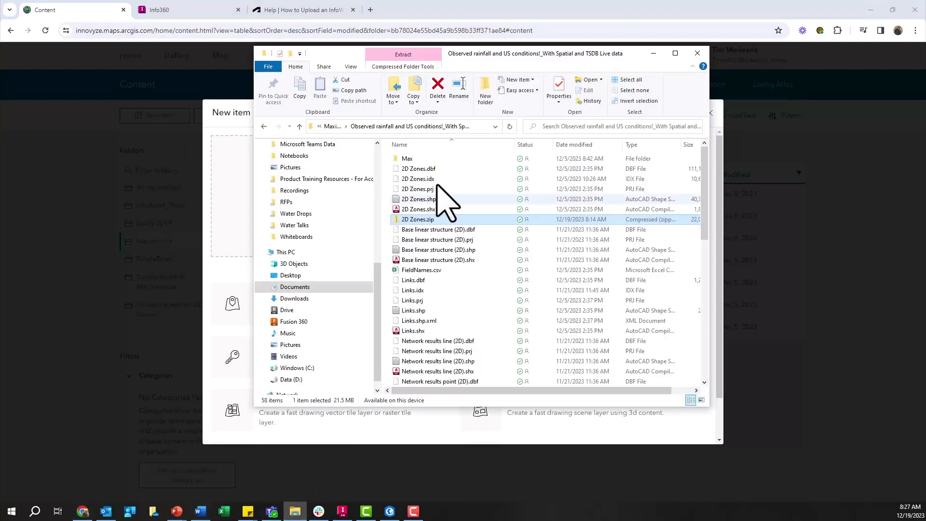
drag(456, 73, 725, 62)
drag(693, 207, 458, 212)
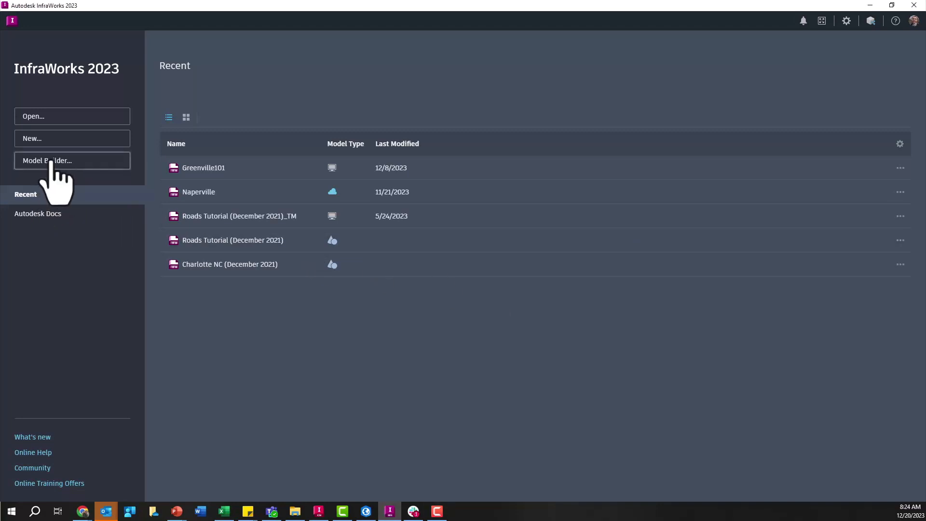
- In InfraWorks, start Model Builder and frame the area around downtown Naperville, Illinois, as the model extent
click(51, 163)
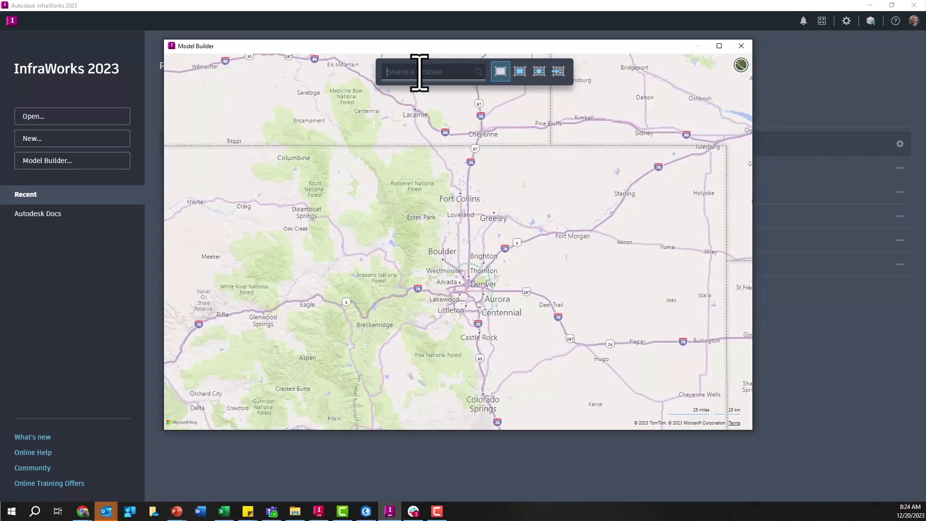
click(419, 71)
text(naper)
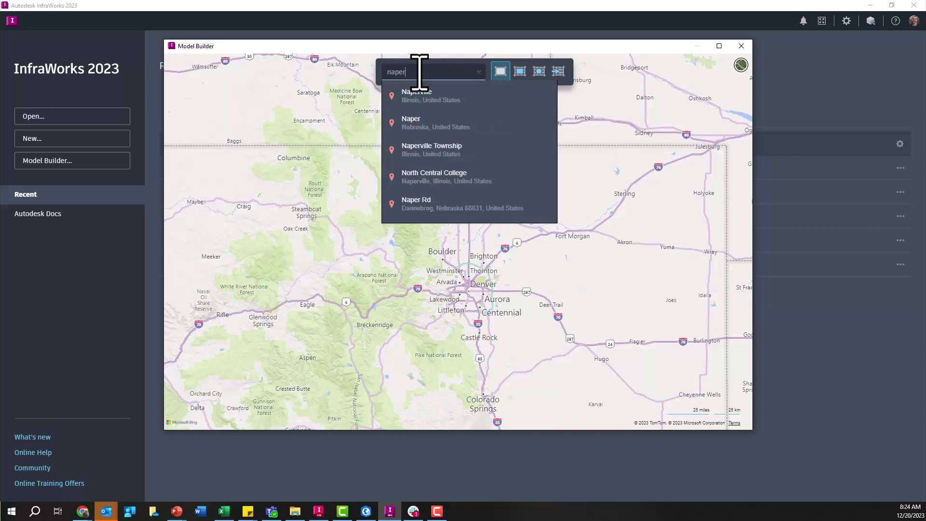
click(426, 95)
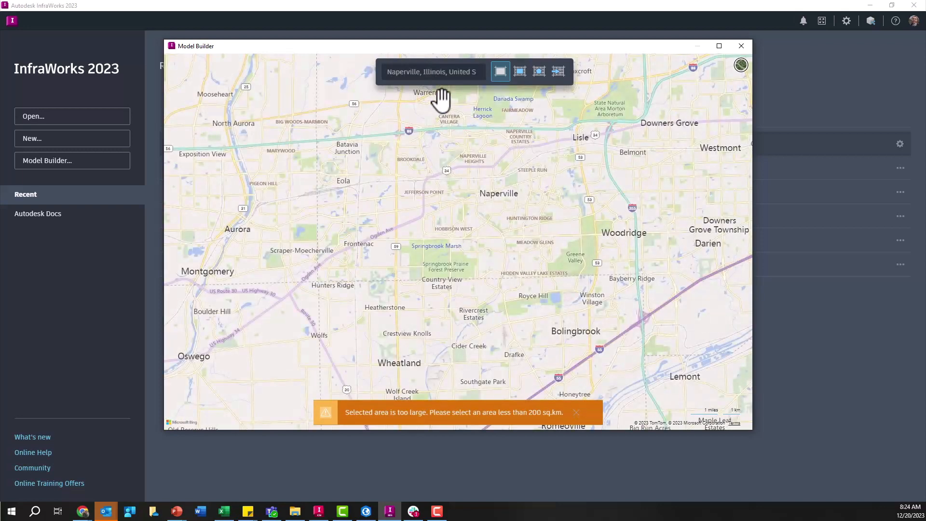
scroll(475, 153, up, 2)
scroll(475, 153, up, 1)
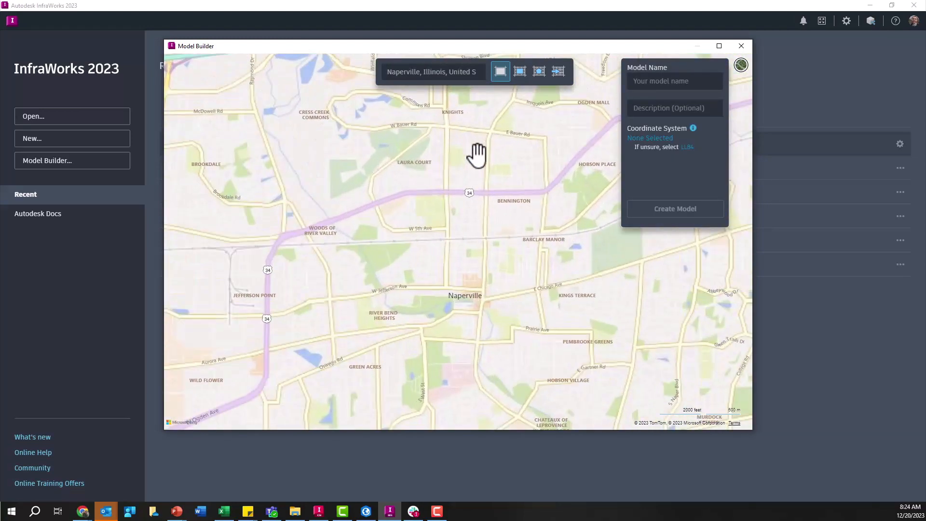
drag(459, 243, 494, 193)
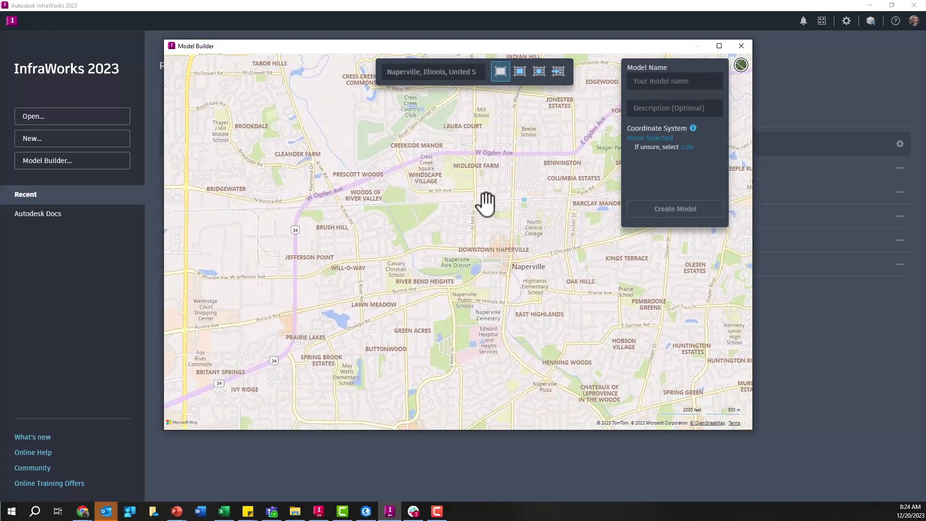
- Create the model with coordinate system LL84 and the name Example, and continue past the preparation notice
click(683, 142)
click(690, 153)
click(672, 82)
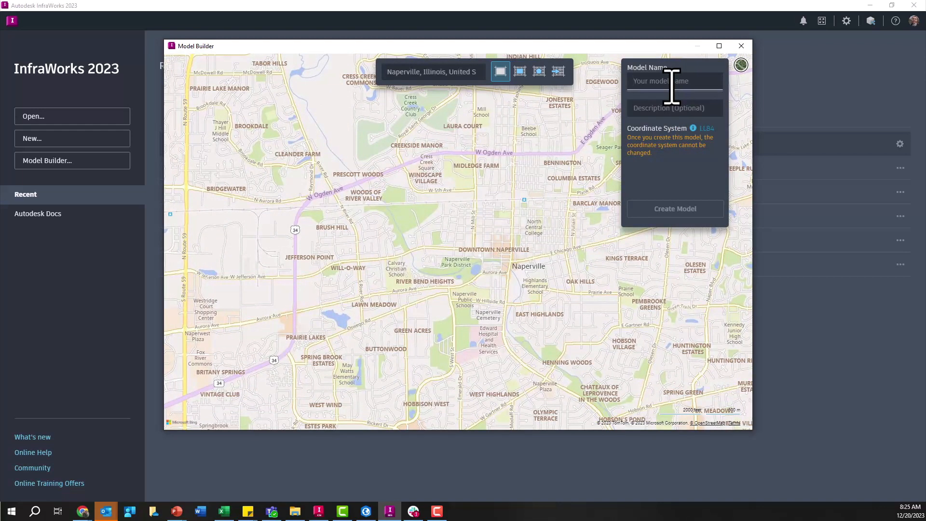
text(Example)
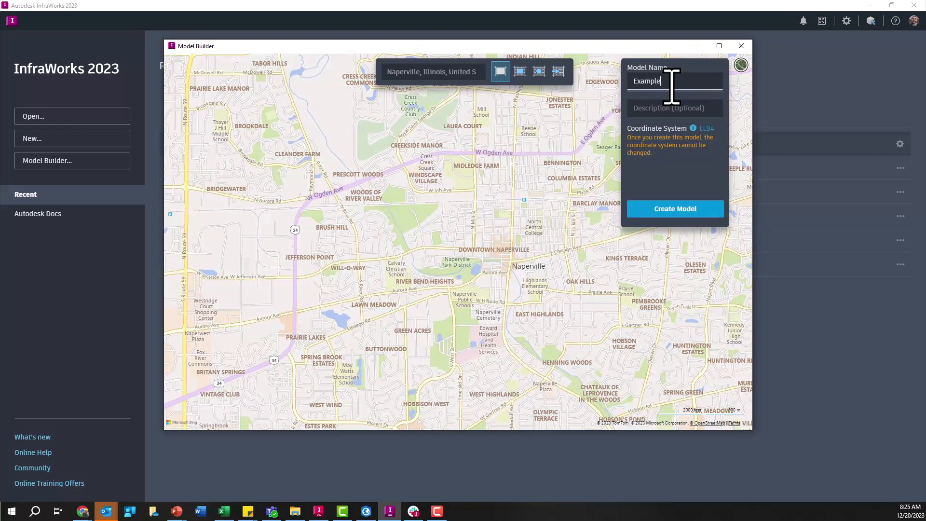
click(676, 209)
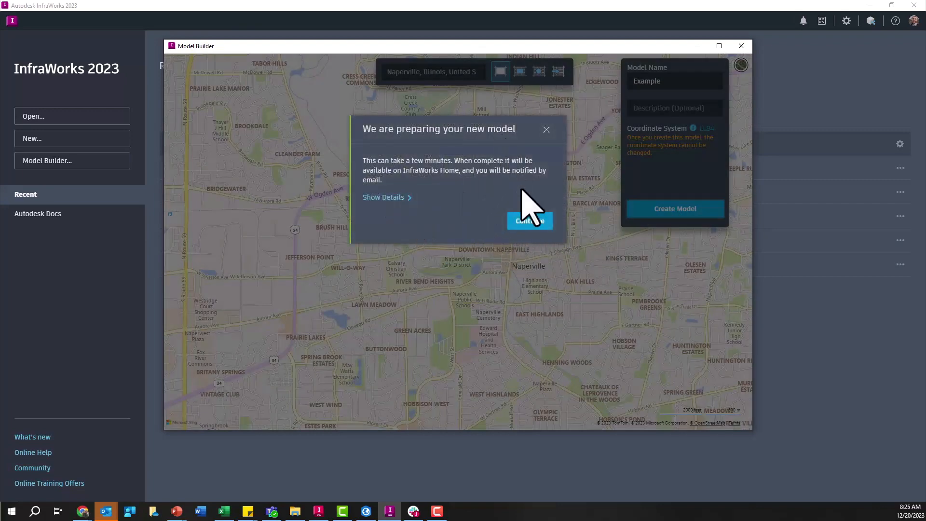
click(530, 222)
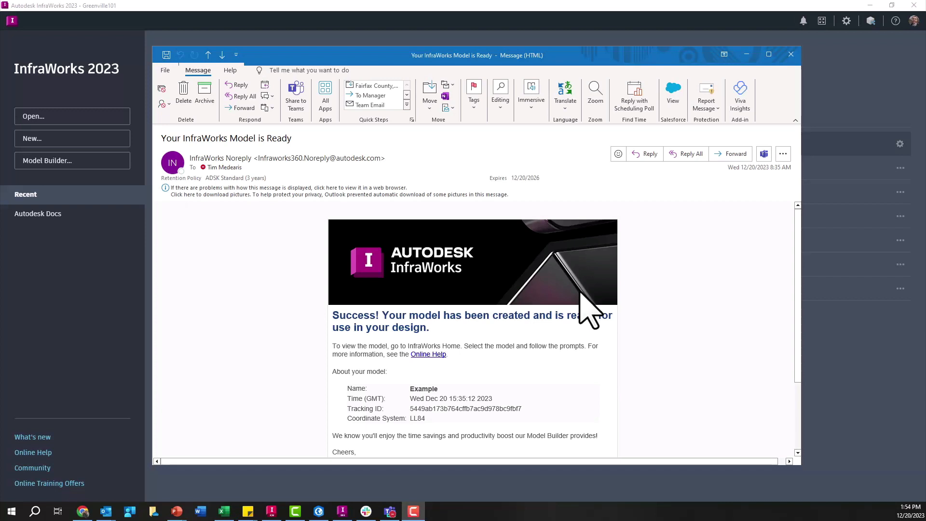
- Close the model-ready e-mail and open the Greenville101 model from the recent models
click(418, 388)
click(792, 54)
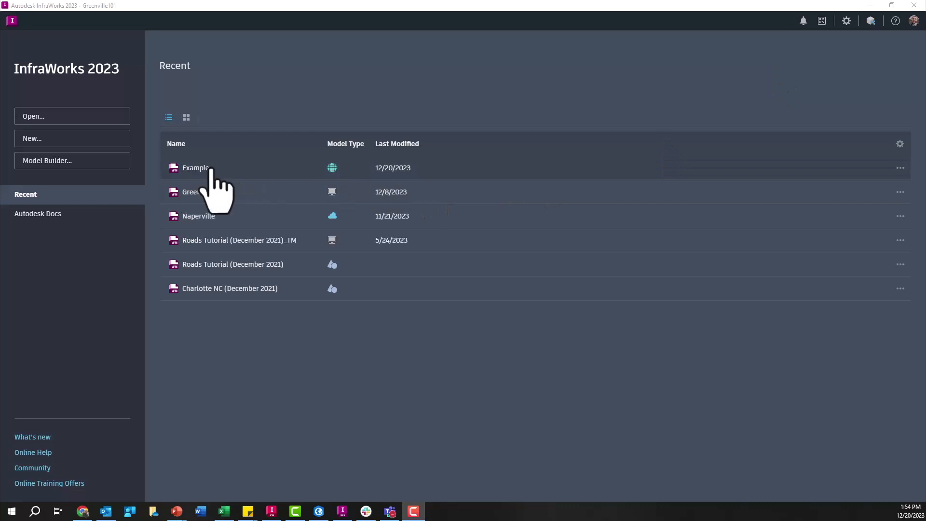
click(212, 192)
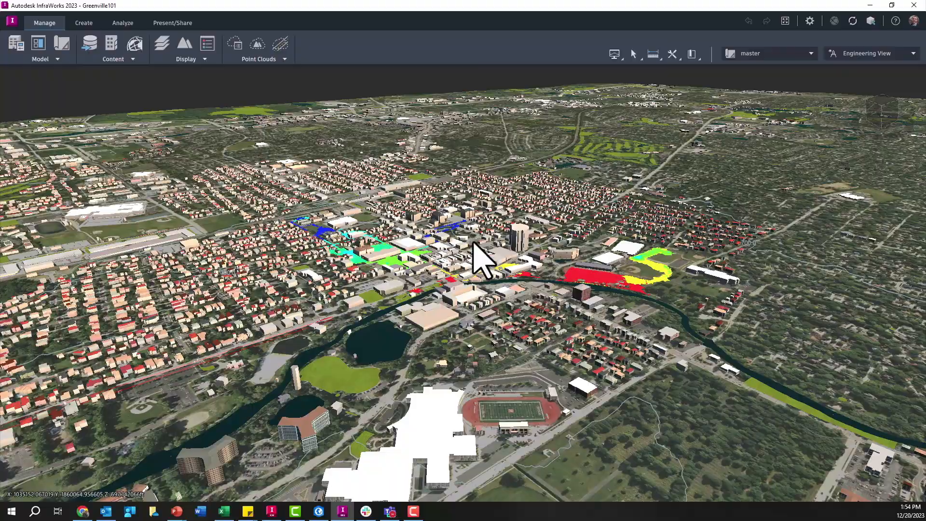
- Examine the underground conduits beneath the downtown buildings and return to an overview of the coloured flood areas
drag(473, 242, 459, 132)
scroll(624, 288, up, 8)
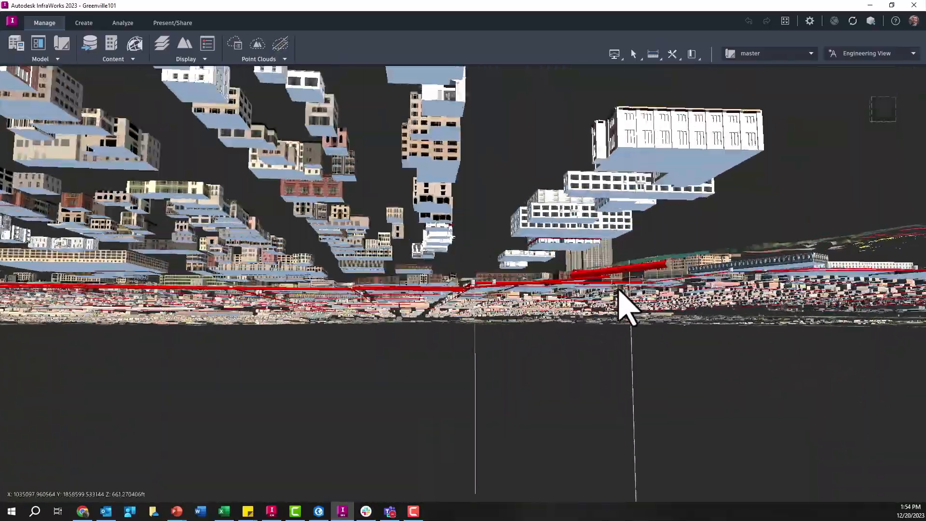
scroll(615, 288, up, 3)
scroll(433, 308, up, 5)
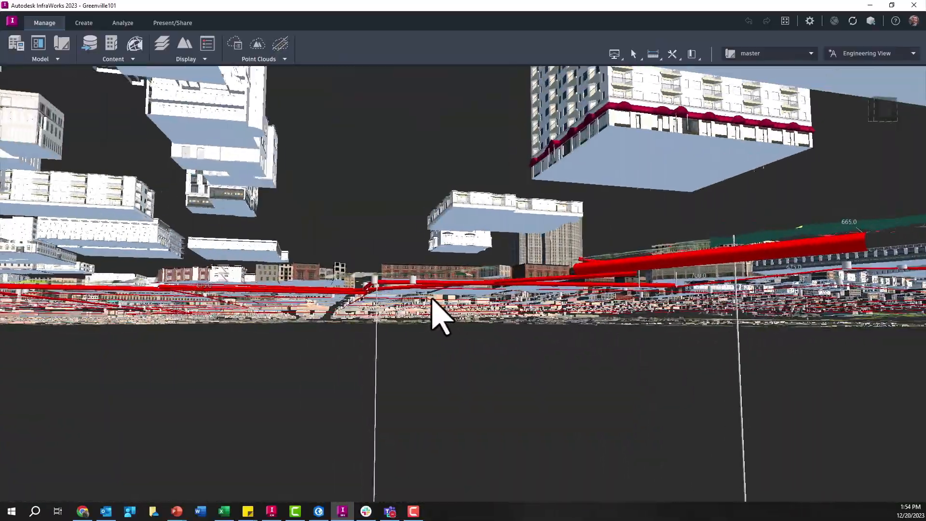
scroll(408, 274, up, 4)
scroll(405, 295, down, 4)
drag(405, 297, 391, 403)
scroll(390, 349, down, 7)
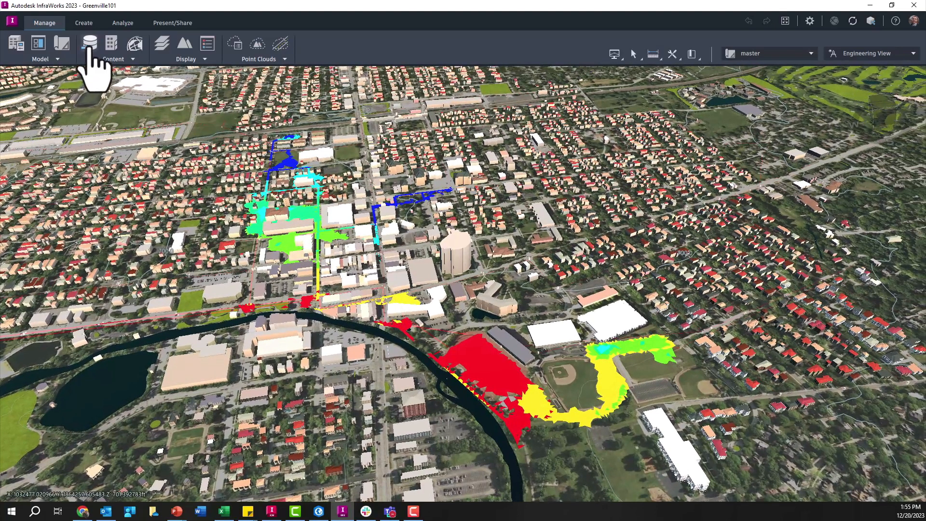
- Open the model's data sources, widen their panel and review the file formats available for import
click(89, 44)
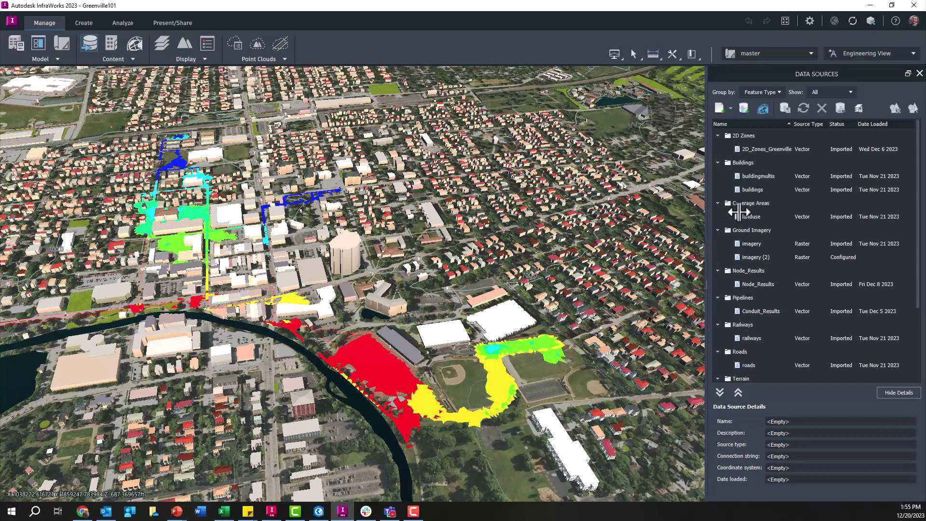
drag(732, 217, 690, 213)
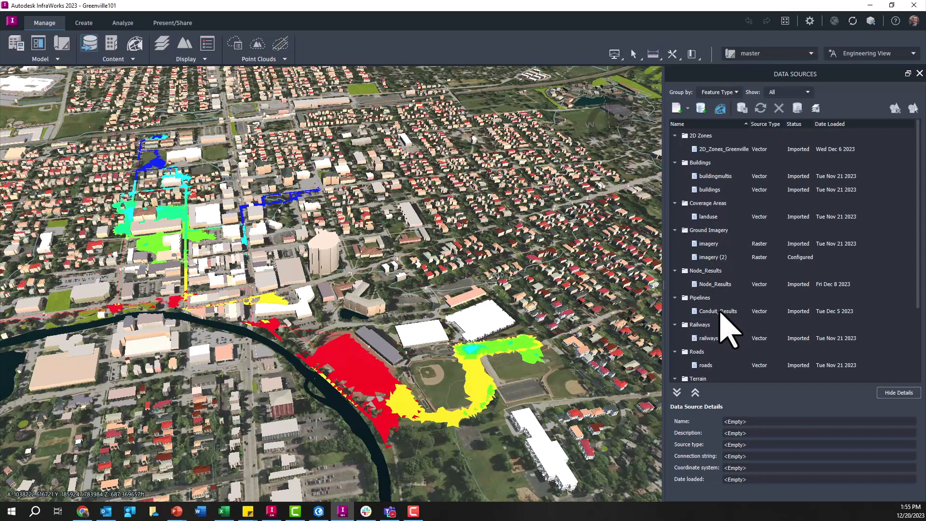
click(689, 108)
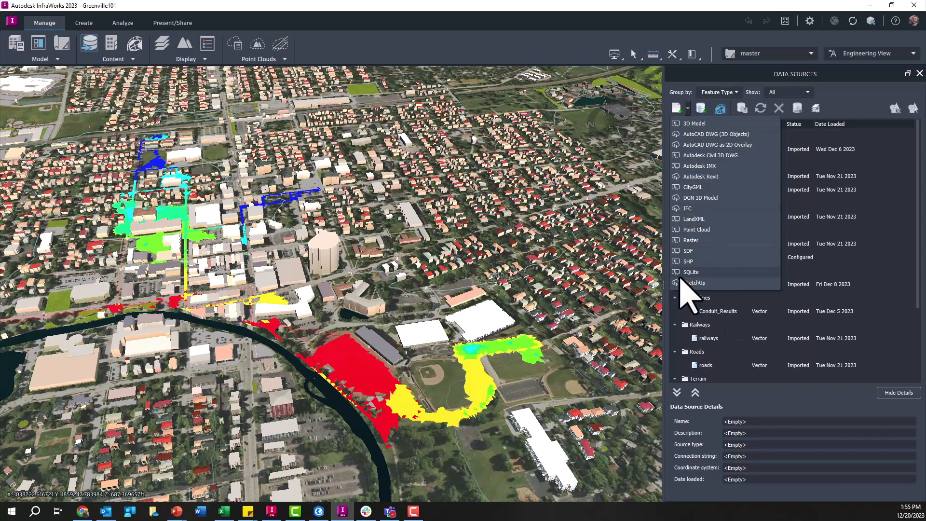
click(830, 72)
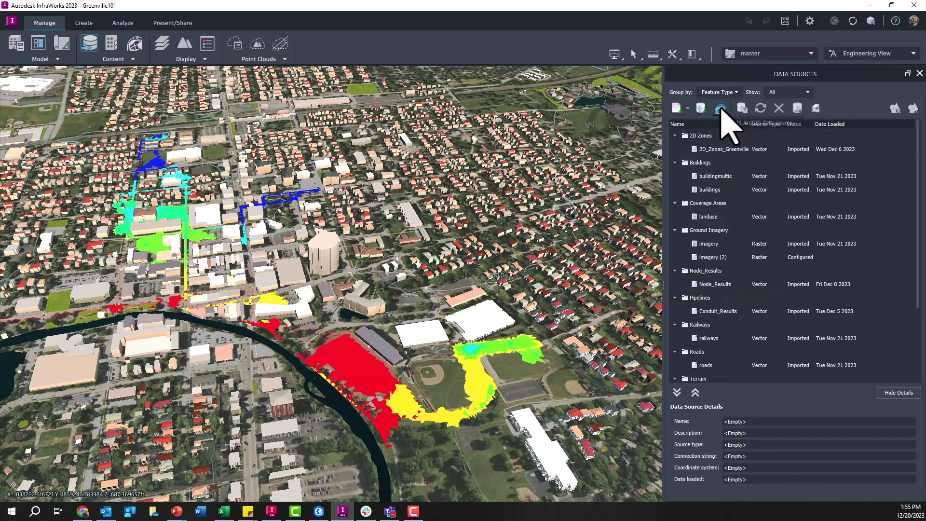
- Start the Autodesk Connector for ArcGIS and select the 2D Greenville item from your own content
click(721, 109)
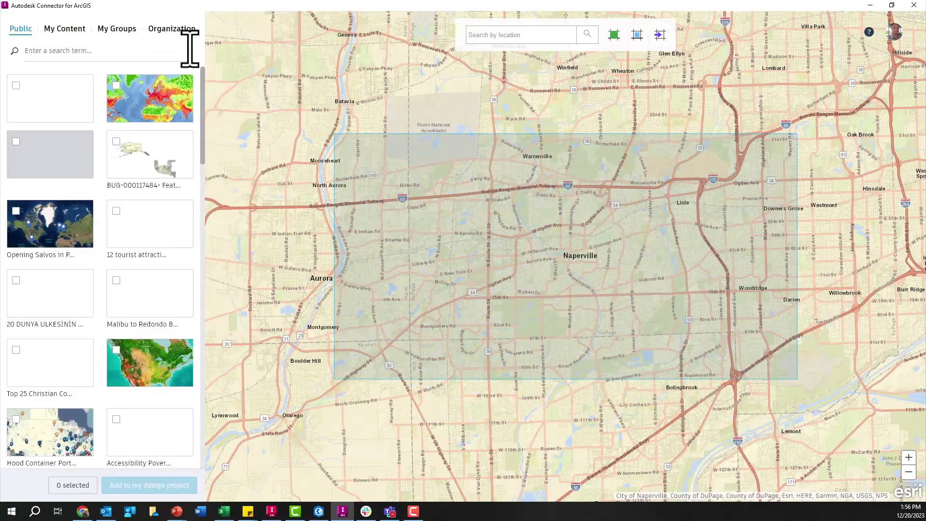
click(80, 59)
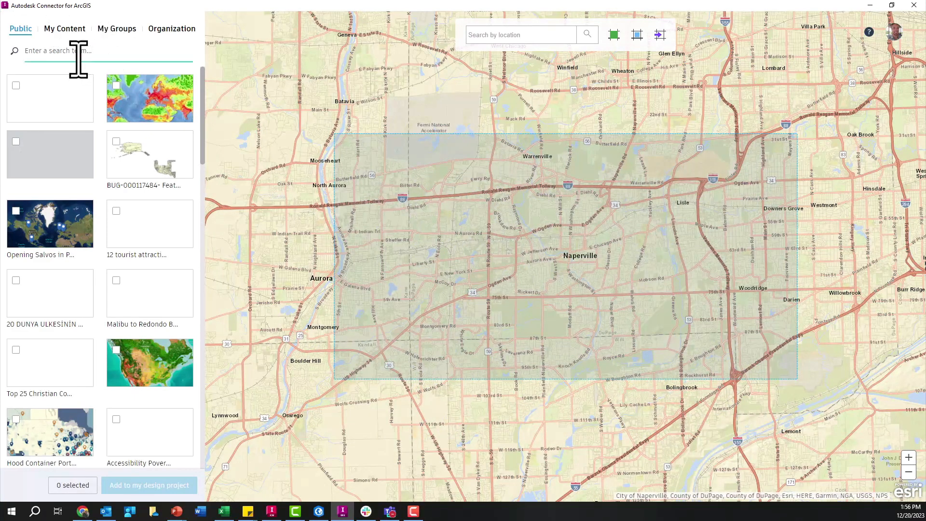
click(67, 29)
click(23, 114)
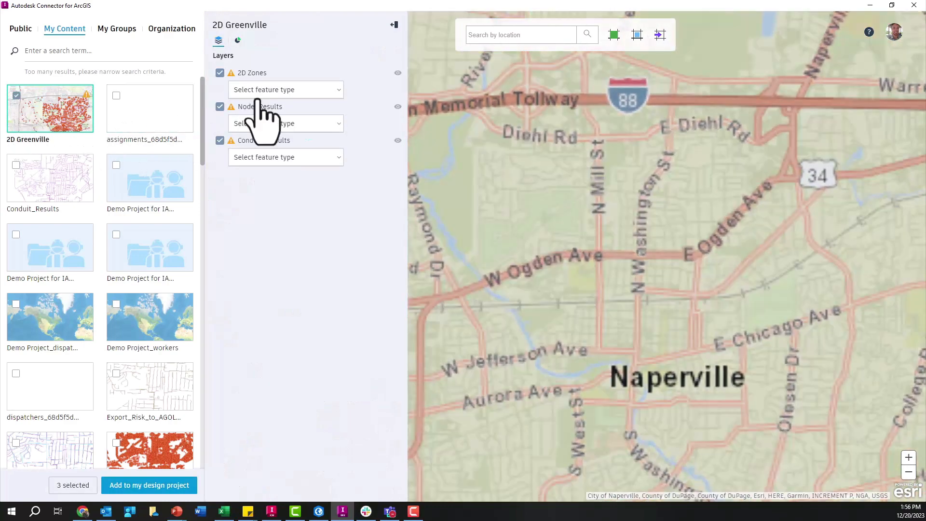
- Assign Water Areas to 2D Zones, Pipeline Connectors to Node_Results and Pipelines to Conduit_Results, and close the connector without adding them
click(295, 92)
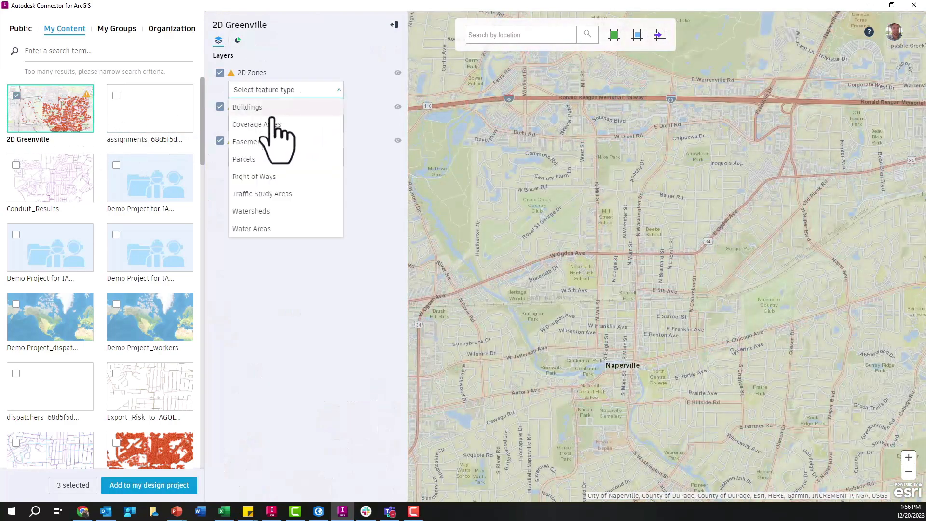
click(256, 228)
click(277, 125)
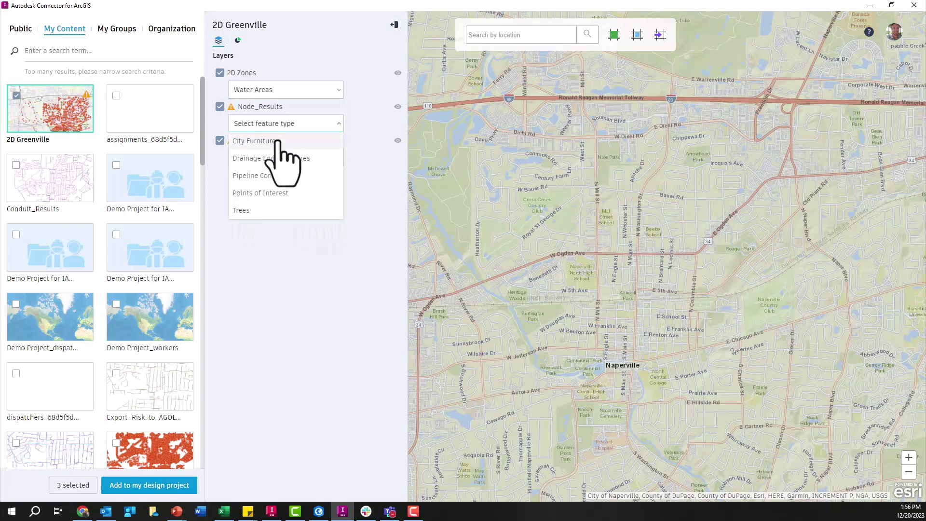
click(276, 176)
click(278, 158)
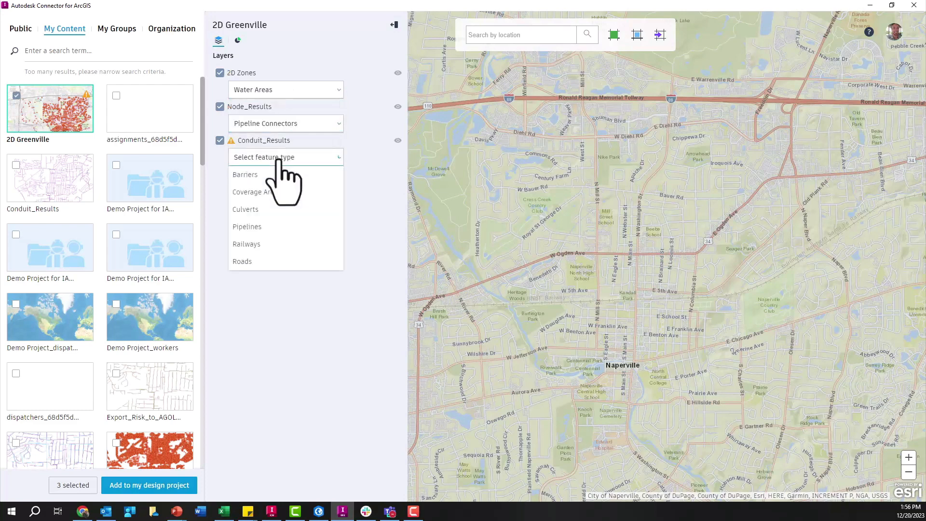
click(256, 226)
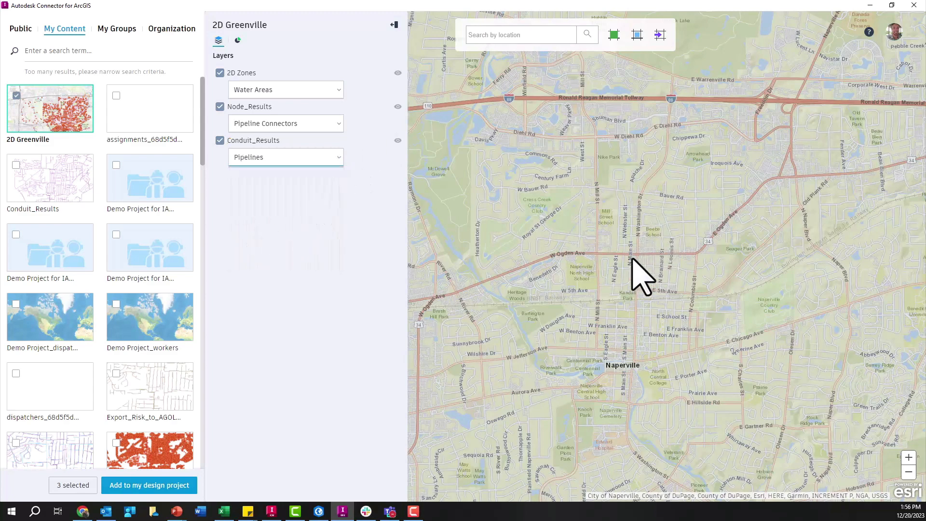
drag(616, 333, 652, 245)
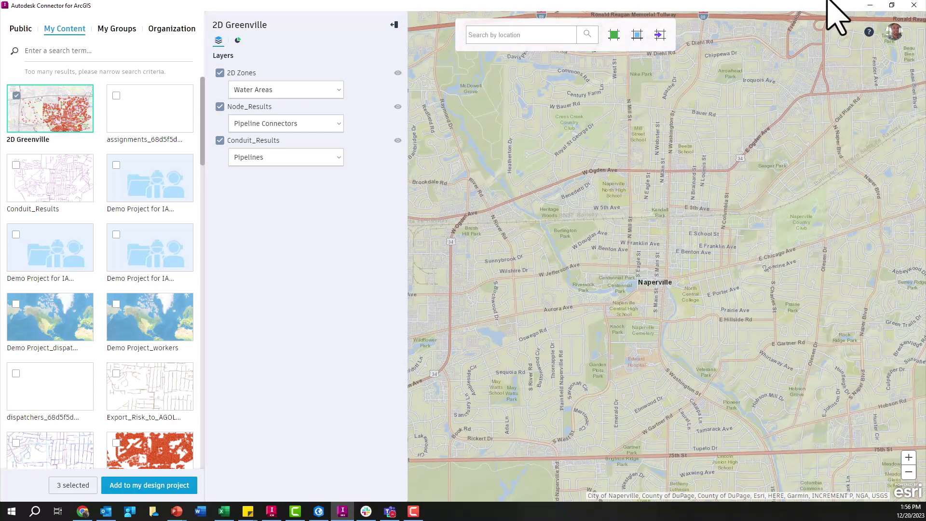
click(915, 5)
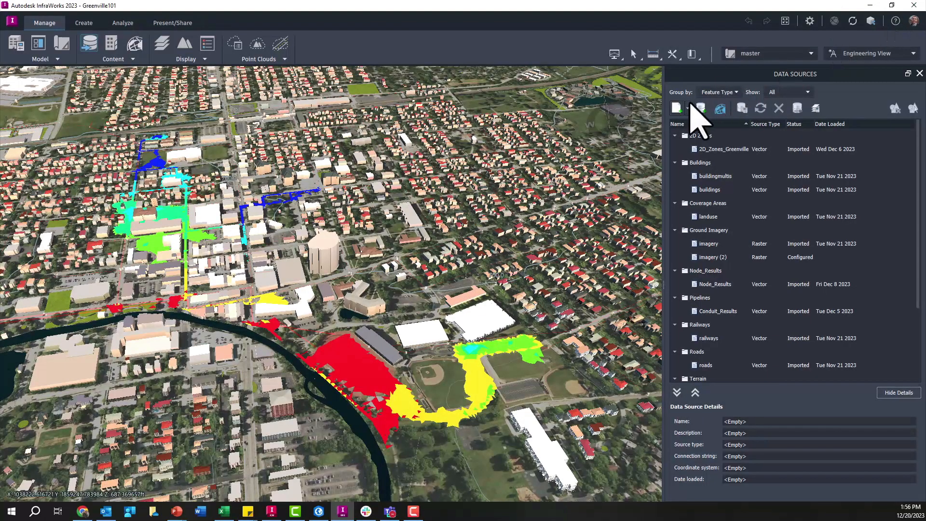
- Review the importable file formats and the database connection types for new data sources, and close the connection dialog
click(688, 109)
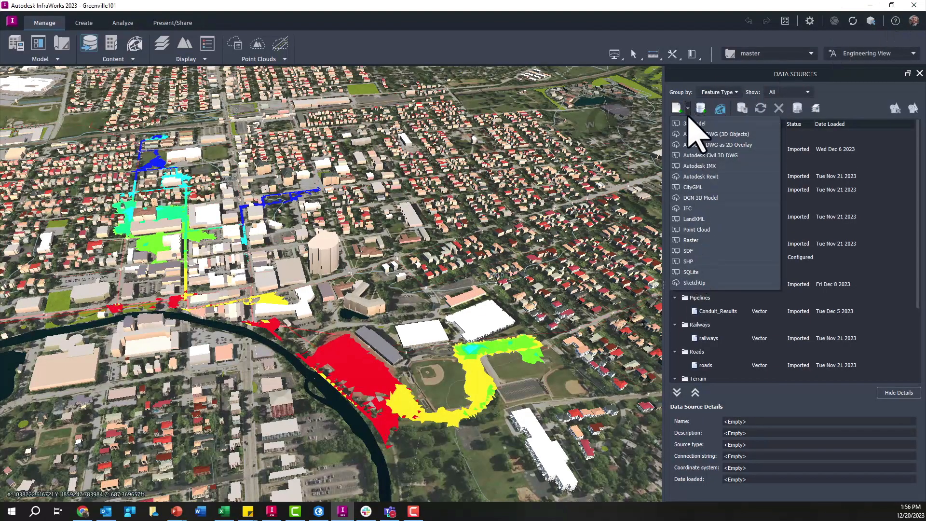
click(701, 109)
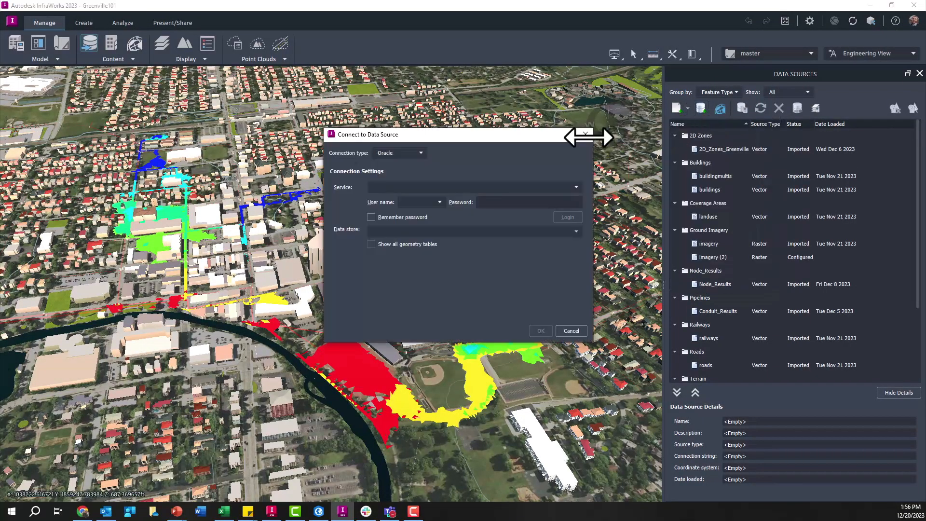
click(420, 153)
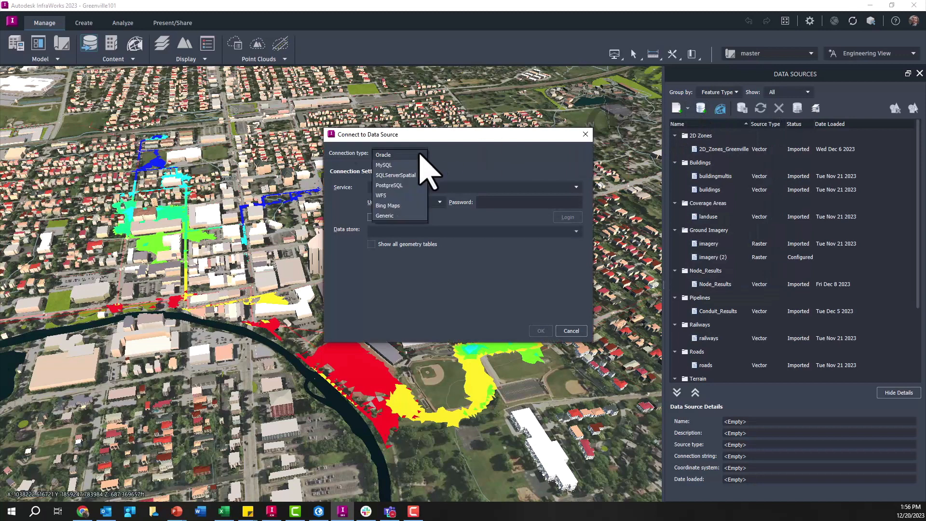
click(580, 140)
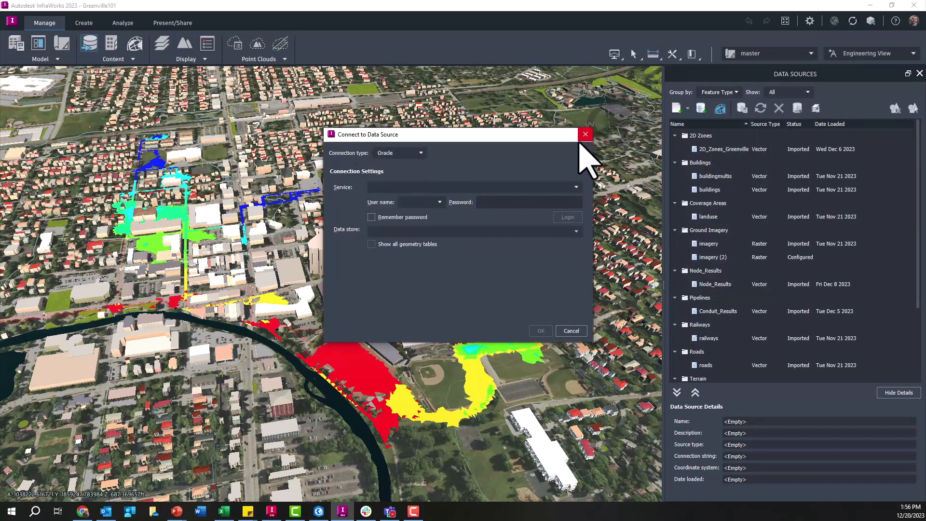
click(580, 139)
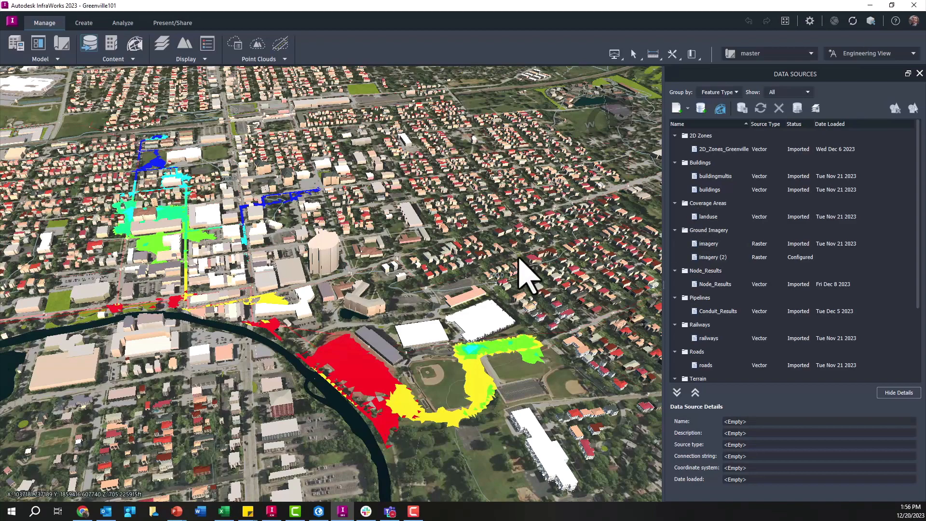
- Open the feature themes and turn off Depth Theme (ft) for the flooded areas
click(208, 46)
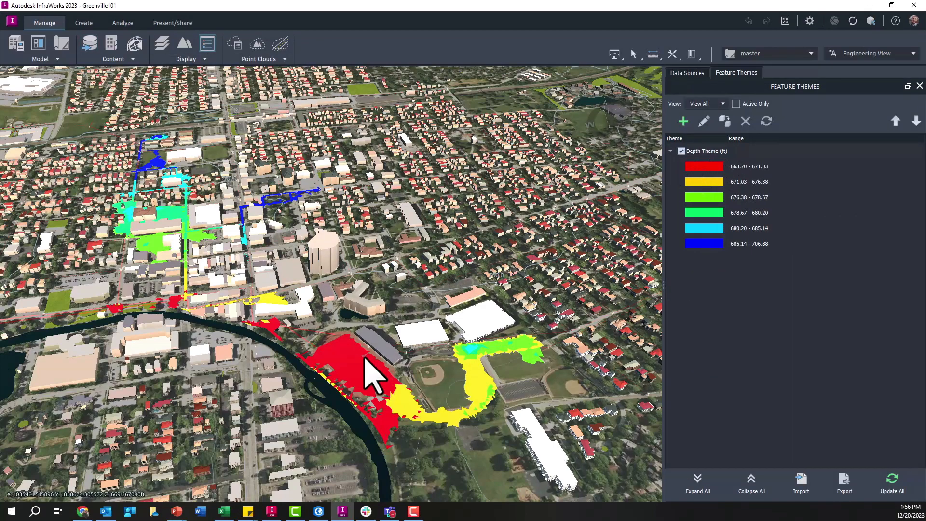
scroll(341, 366, up, 3)
scroll(338, 314, up, 2)
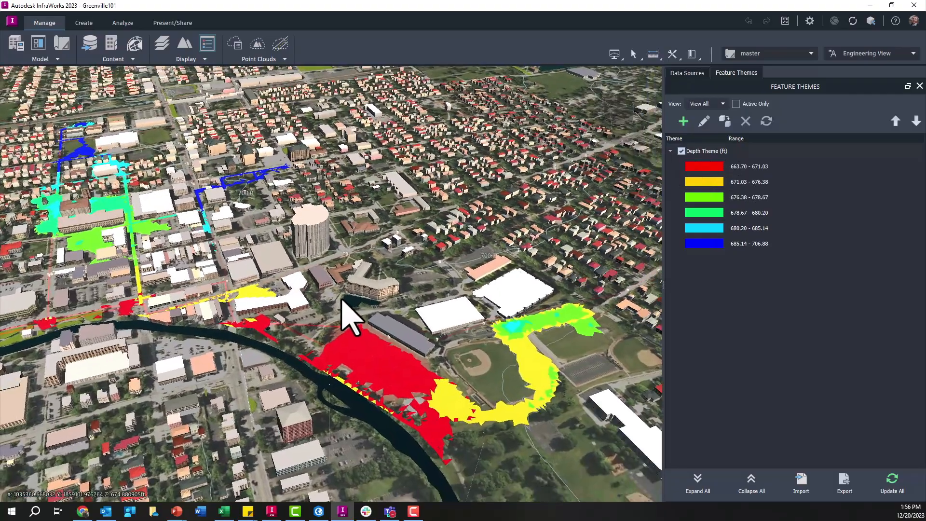
scroll(190, 253, up, 2)
scroll(226, 280, up, 3)
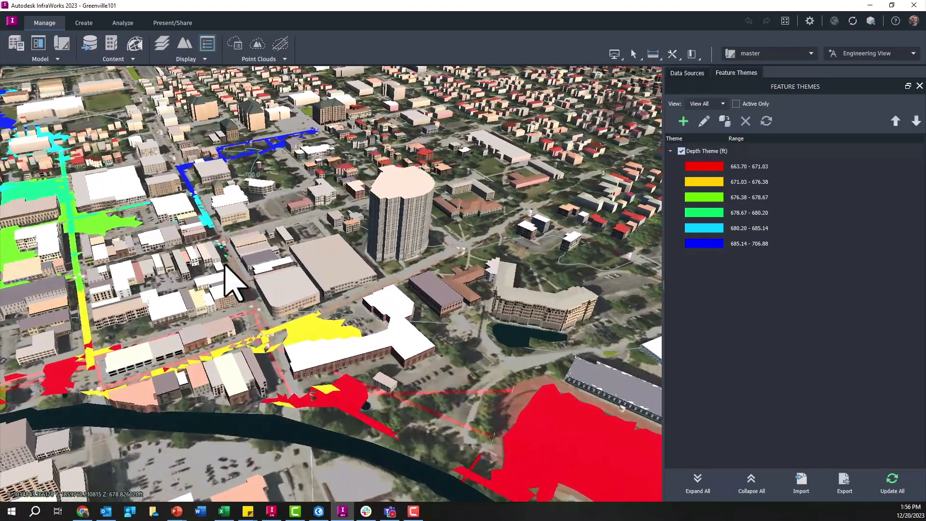
click(682, 151)
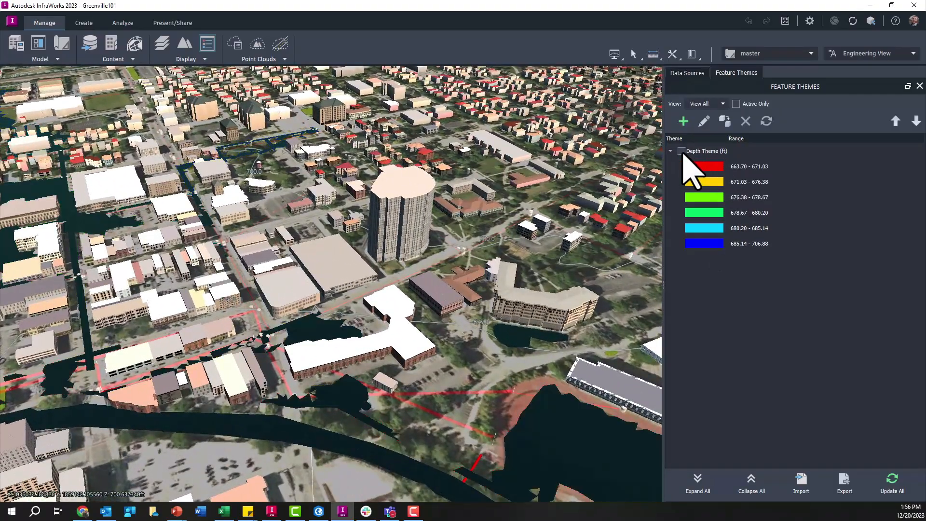
click(682, 152)
click(681, 151)
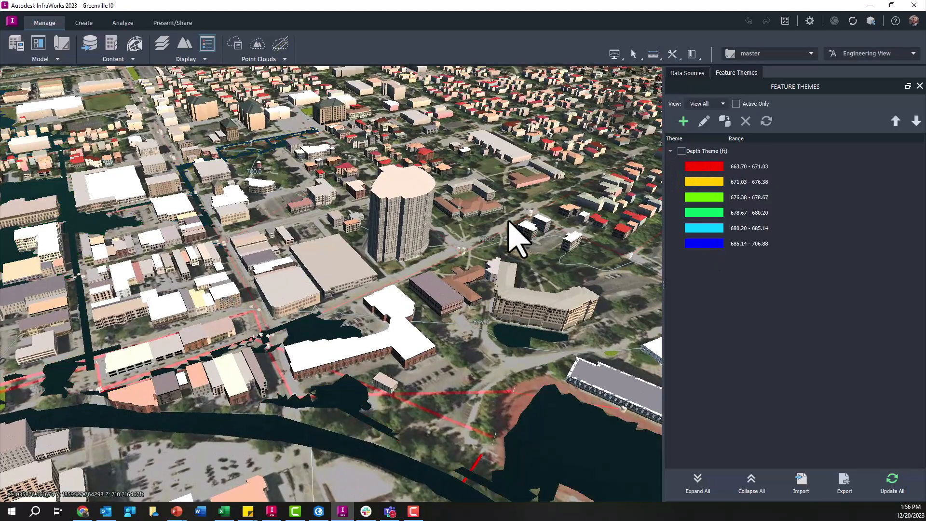
- Switch the model to Conceptual View and inspect the flooded downtown streets
scroll(437, 248, up, 2)
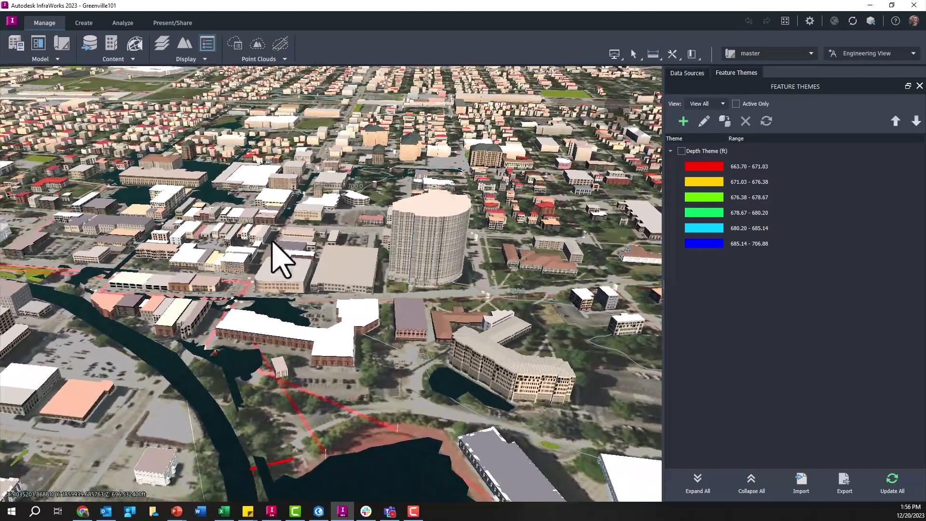
scroll(217, 280, up, 3)
scroll(217, 268, up, 2)
scroll(241, 273, up, 2)
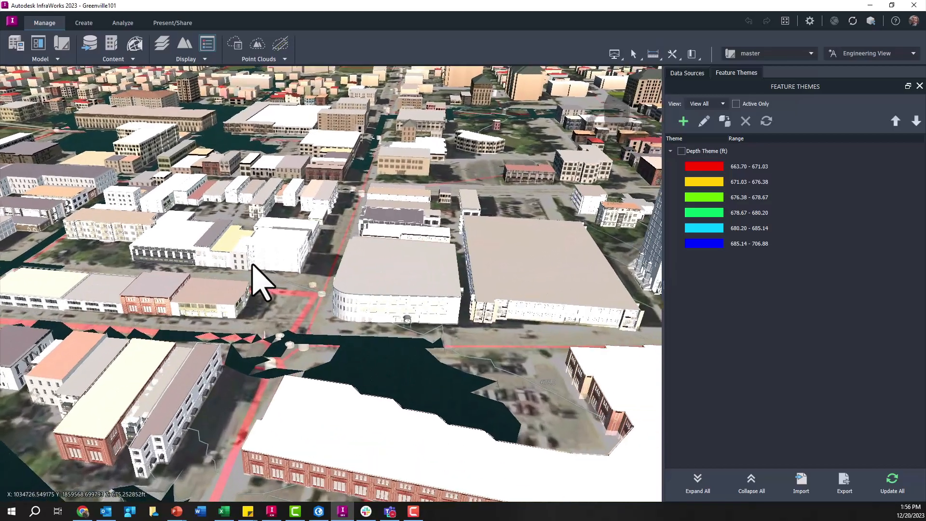
drag(285, 299, 300, 283)
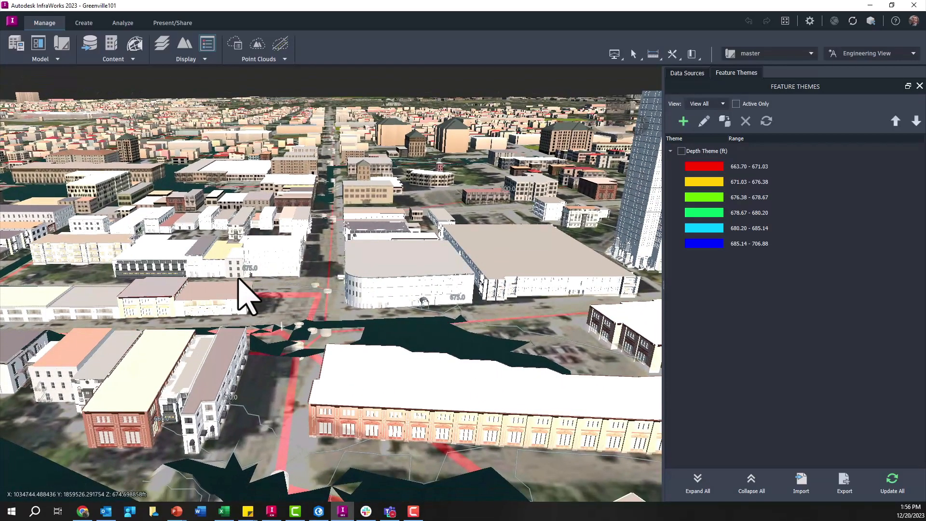
scroll(223, 275, up, 2)
click(853, 60)
click(871, 53)
click(871, 53)
click(867, 68)
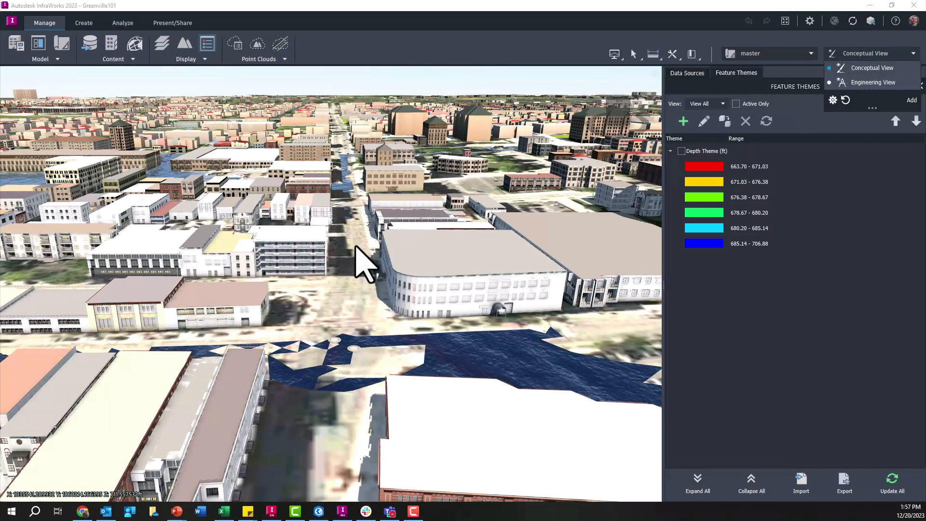
scroll(343, 273, up, 3)
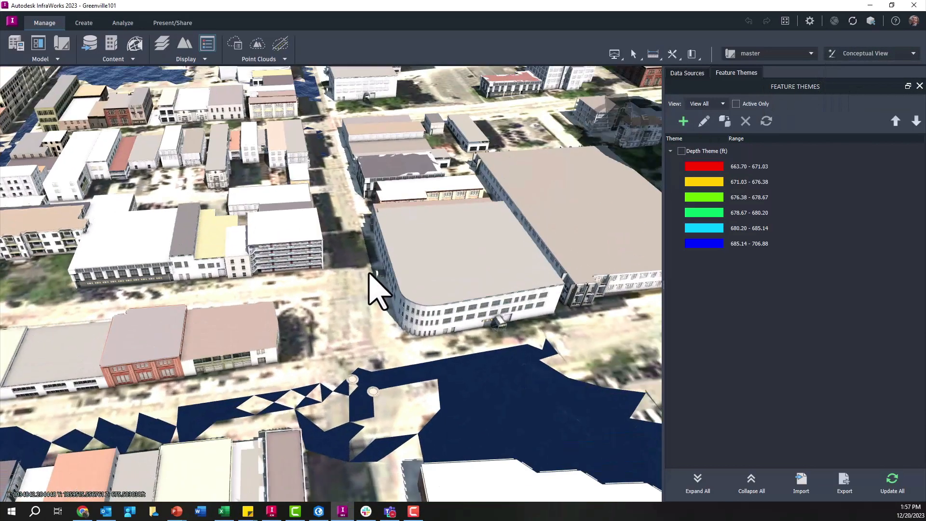
drag(369, 275, 368, 267)
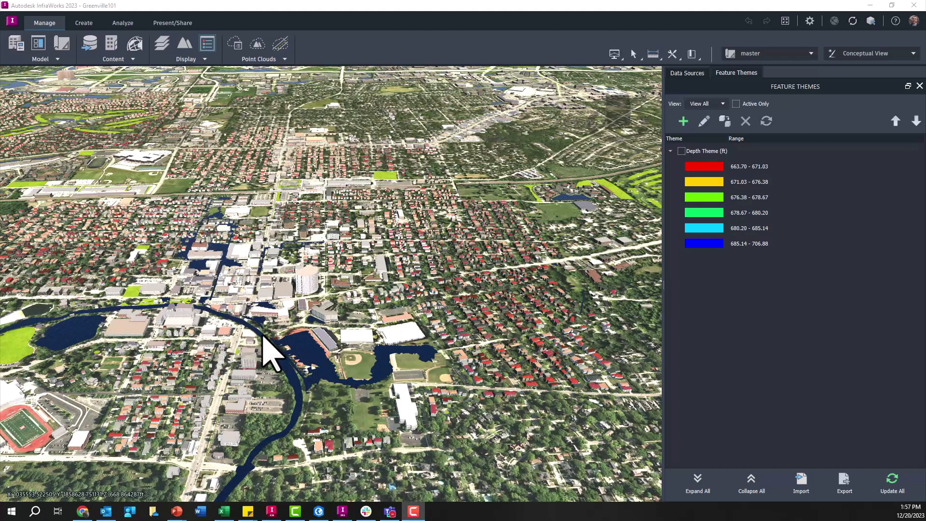
- Open the Storyboard Creator for the flood model
scroll(261, 334, up, 2)
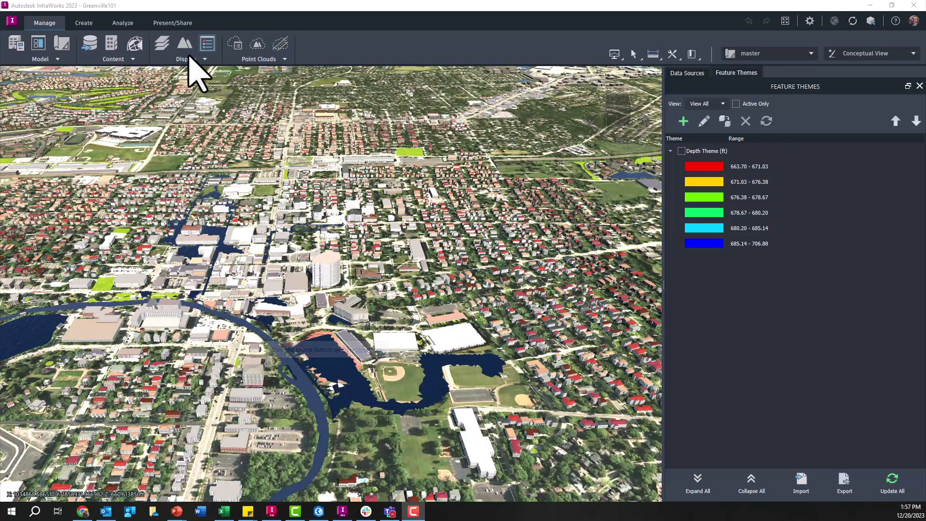
click(169, 23)
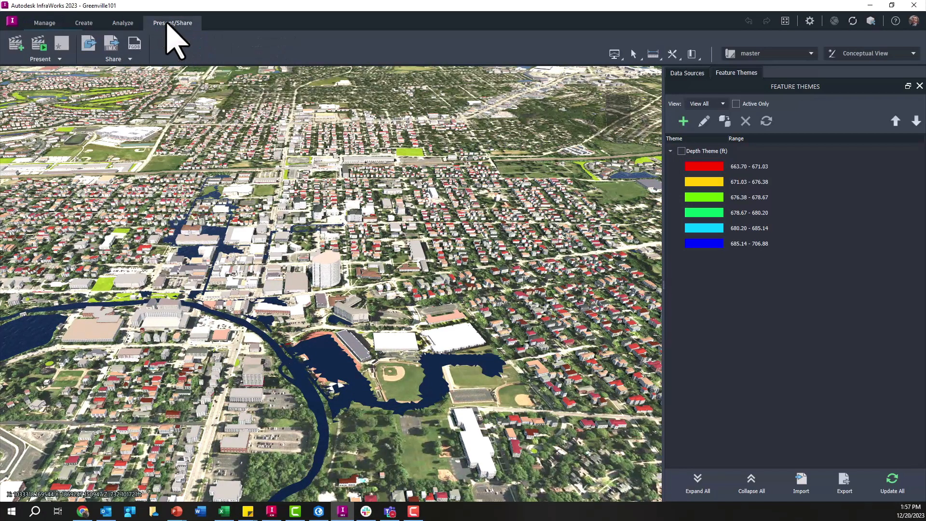
click(16, 43)
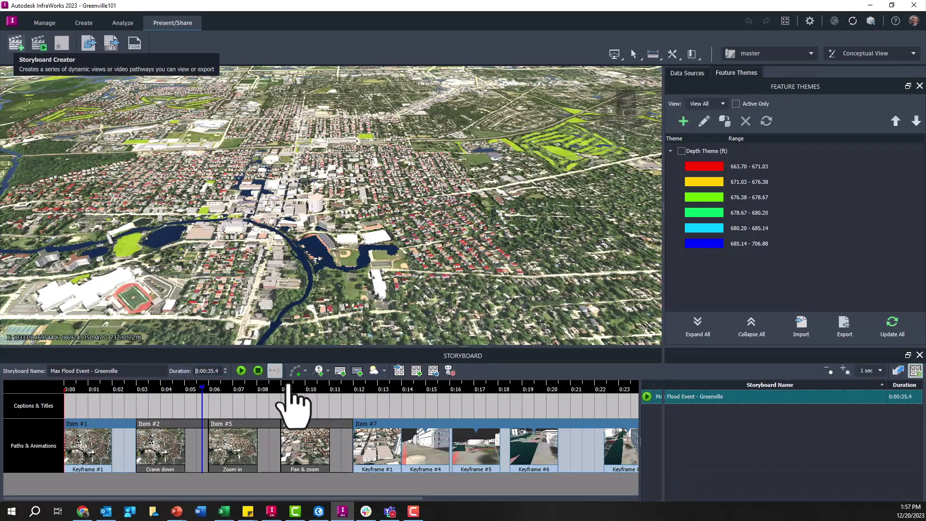
- Scrub through the Max Flood Event - Greenville storyboard timeline from the opening aerial views to the street-level flood keyframes of Item #7
drag(201, 388, 86, 391)
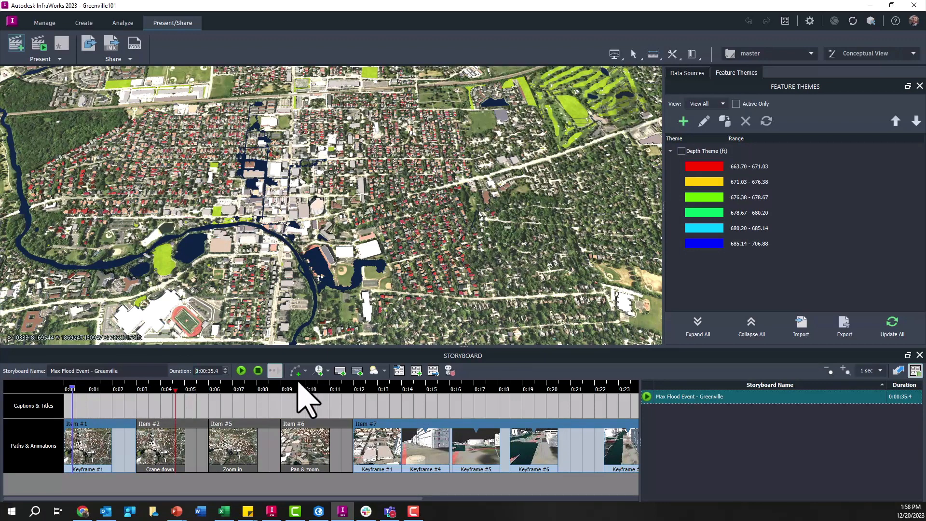
click(164, 390)
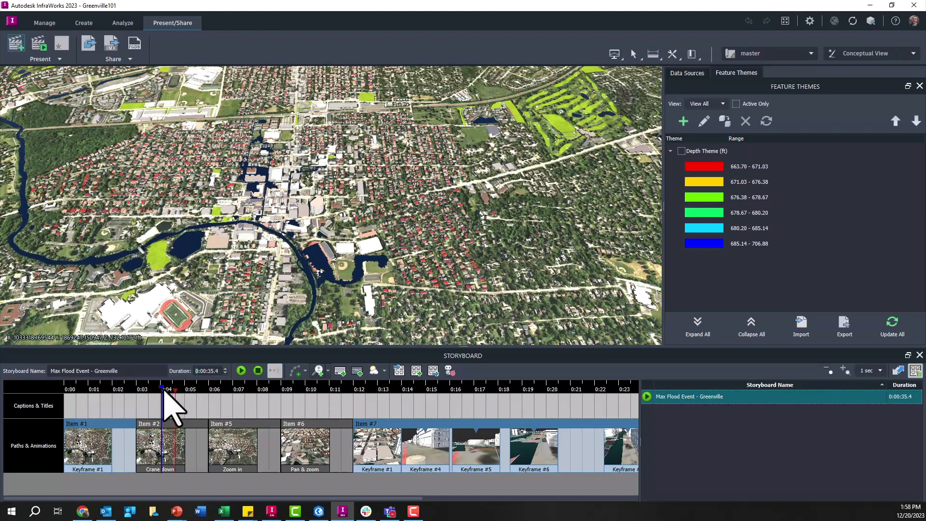
drag(169, 389, 208, 390)
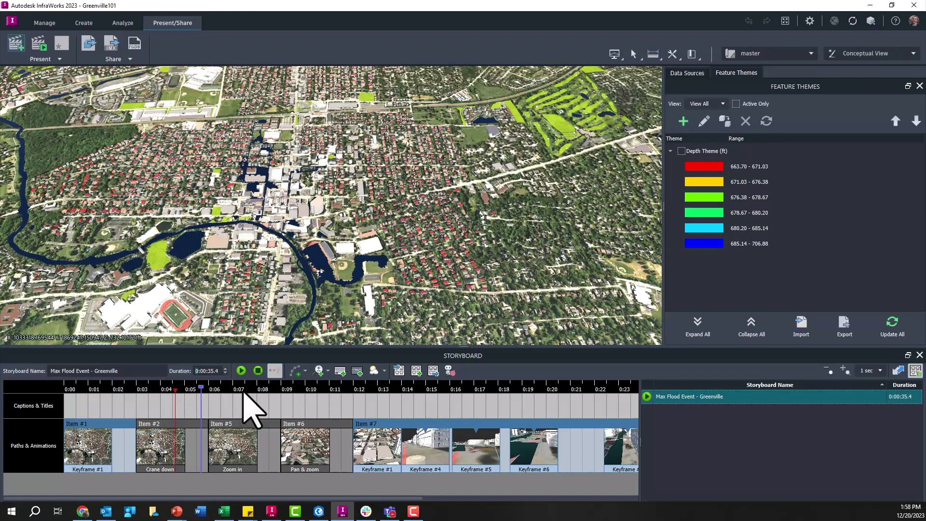
click(244, 392)
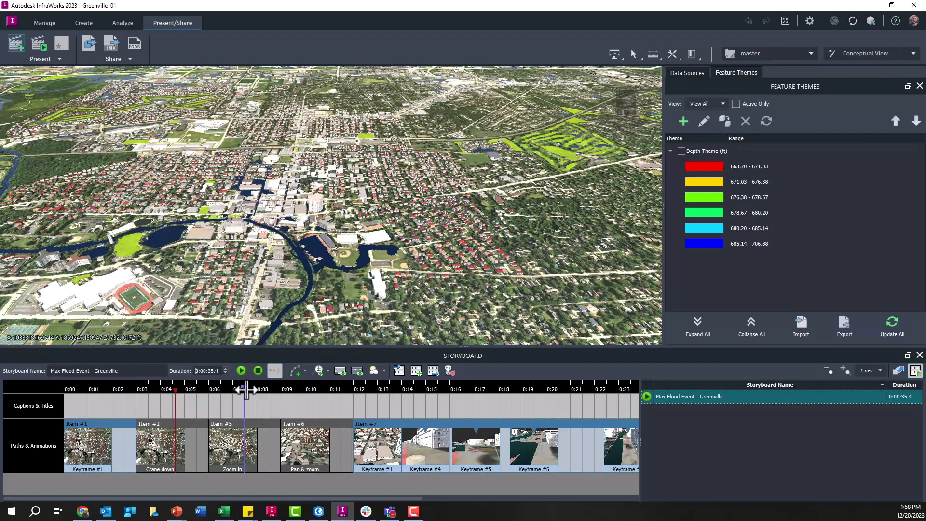
drag(246, 390, 243, 390)
click(391, 390)
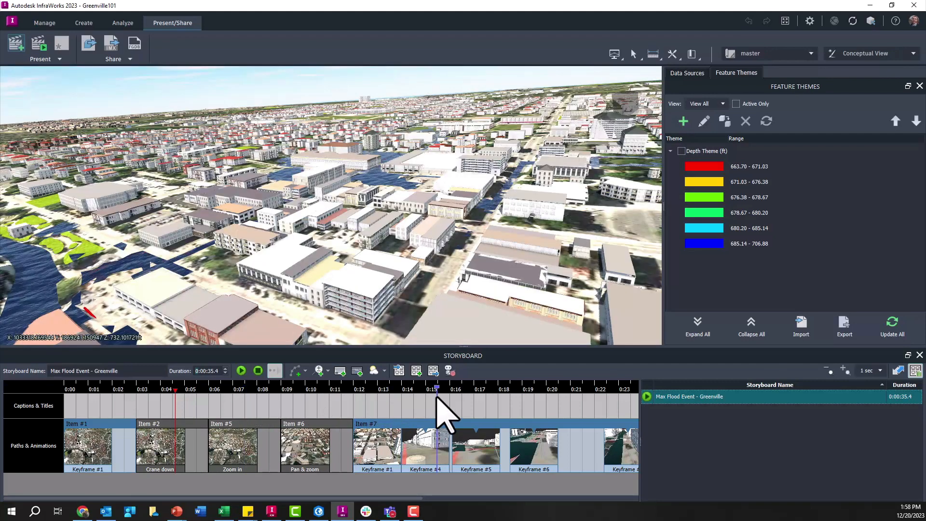
click(437, 398)
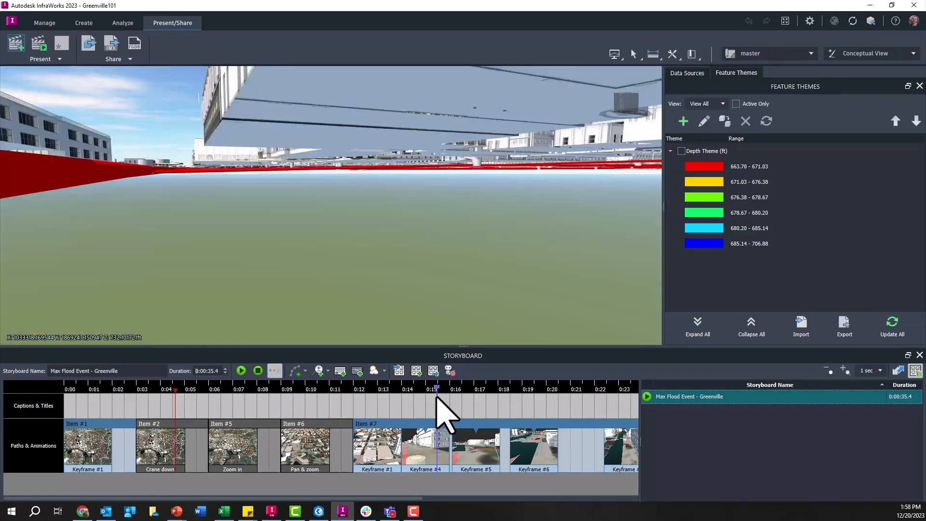
click(488, 393)
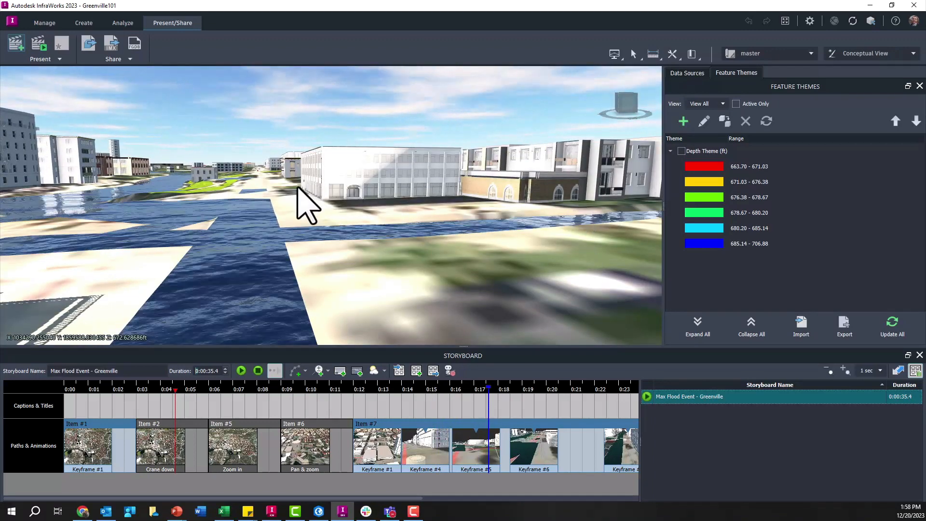
drag(508, 382, 598, 389)
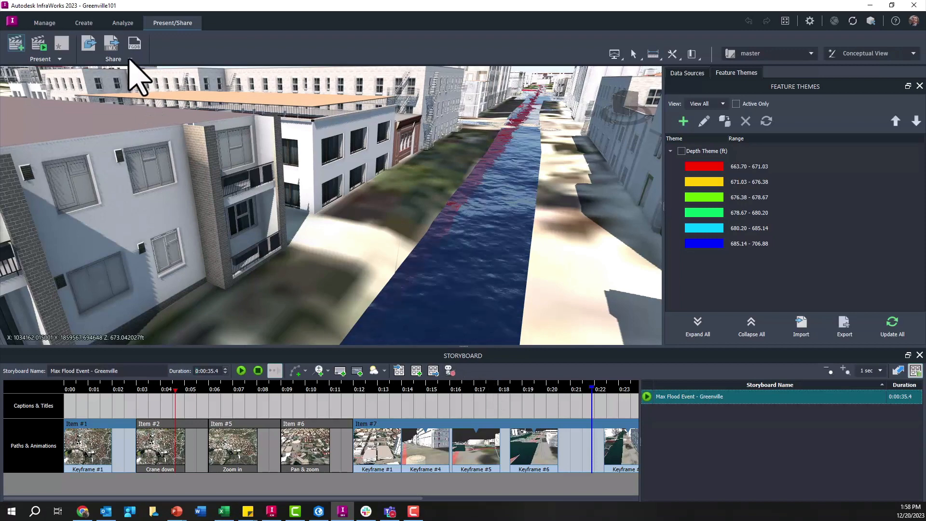
- Review the model's export and publishing options and the available presentation tools
click(130, 59)
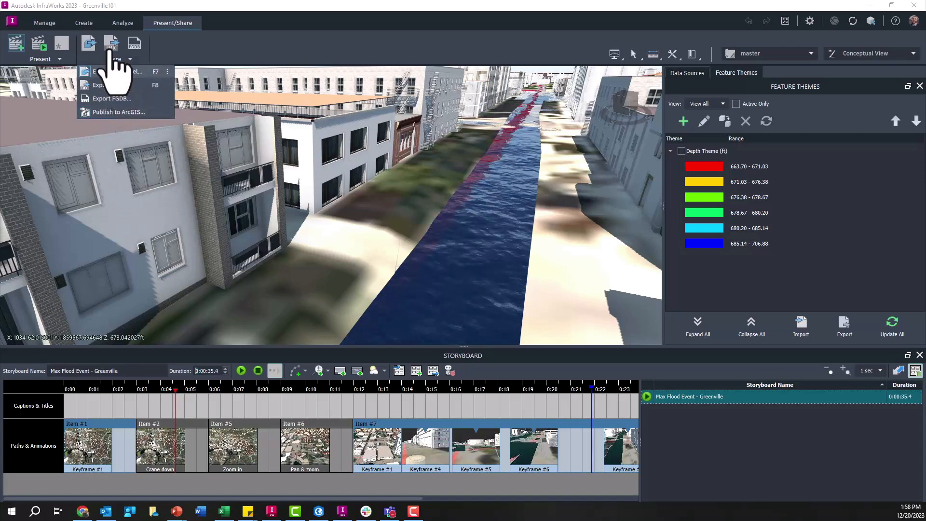
click(54, 61)
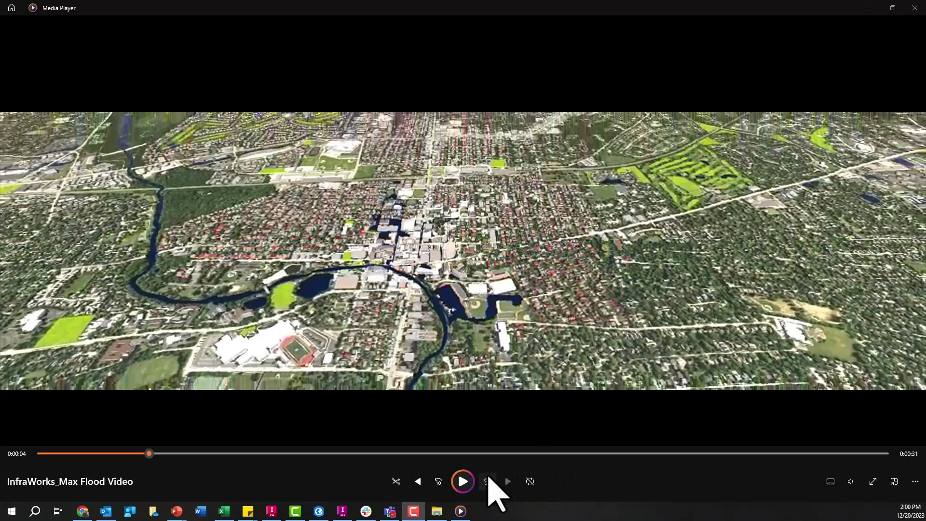
- Play the exported InfraWorks_Max Flood Video in Media Player and close the player
click(464, 486)
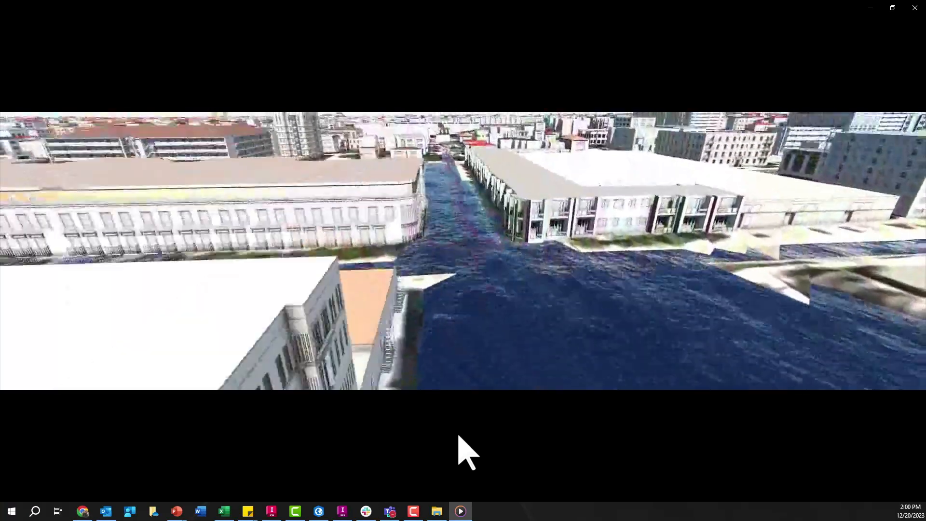
mouse_move(579, 452)
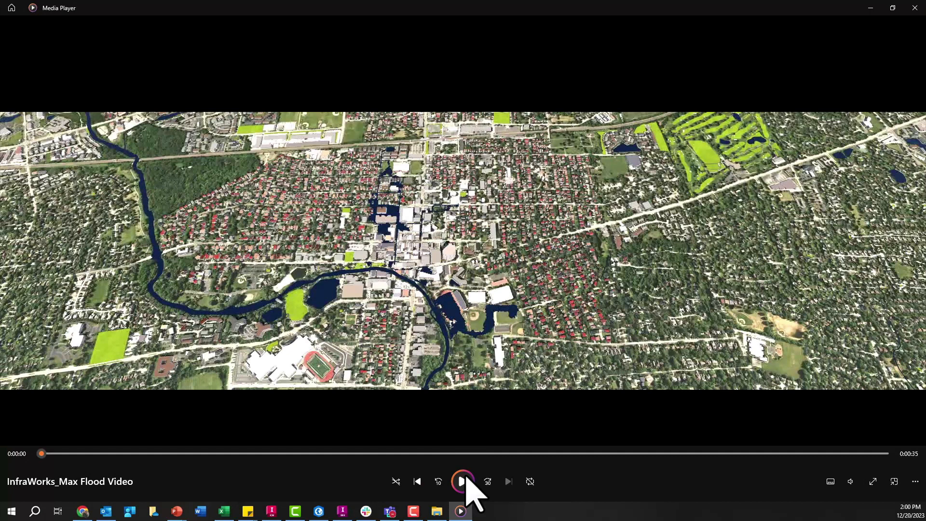
click(915, 7)
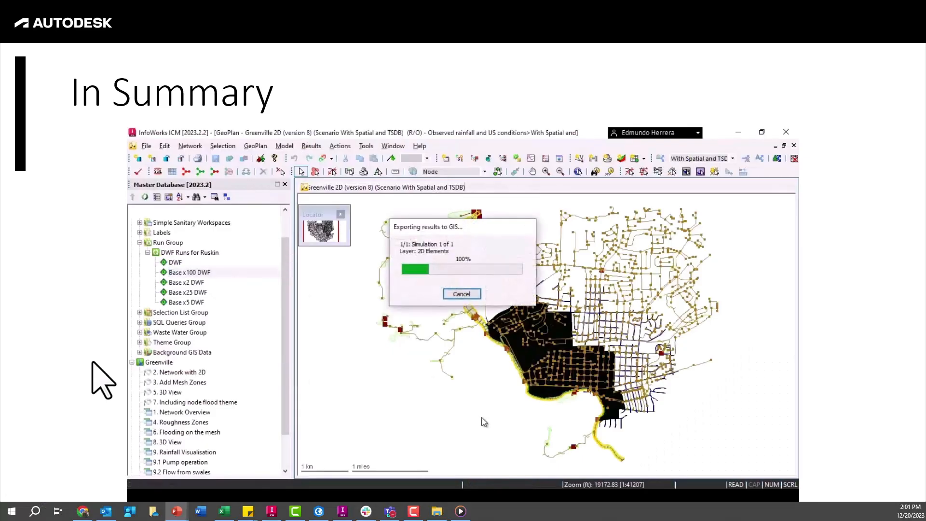